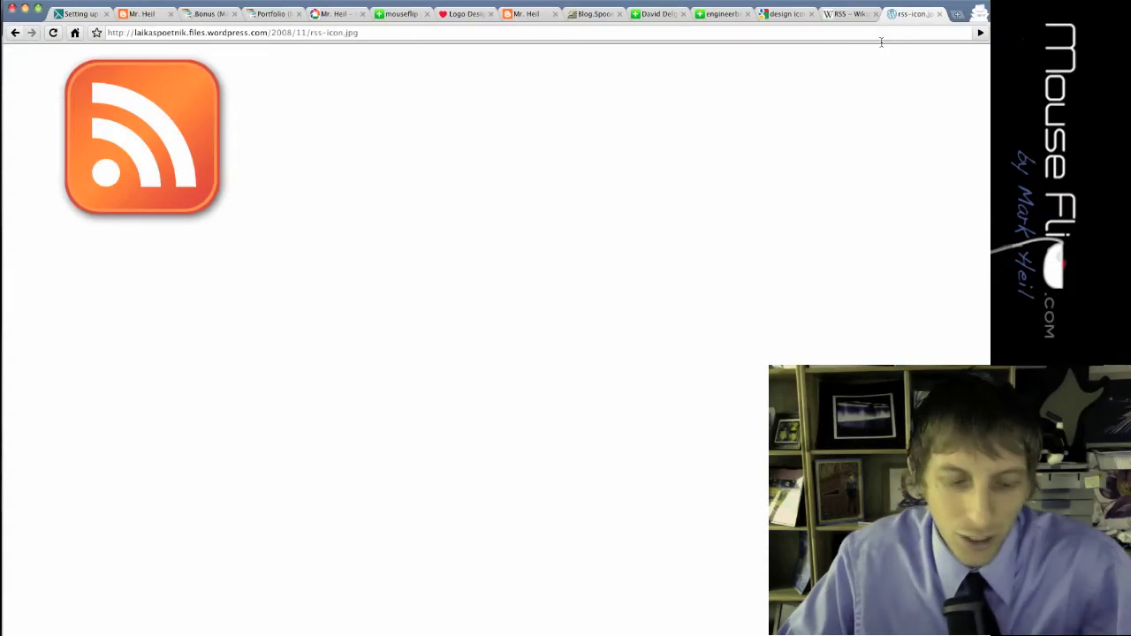
Step: View the Wikipedia article on RSS and look through the recent posts on the Logo Design Love blog
{"action": "left_click", "coordinate": [839, 13]}
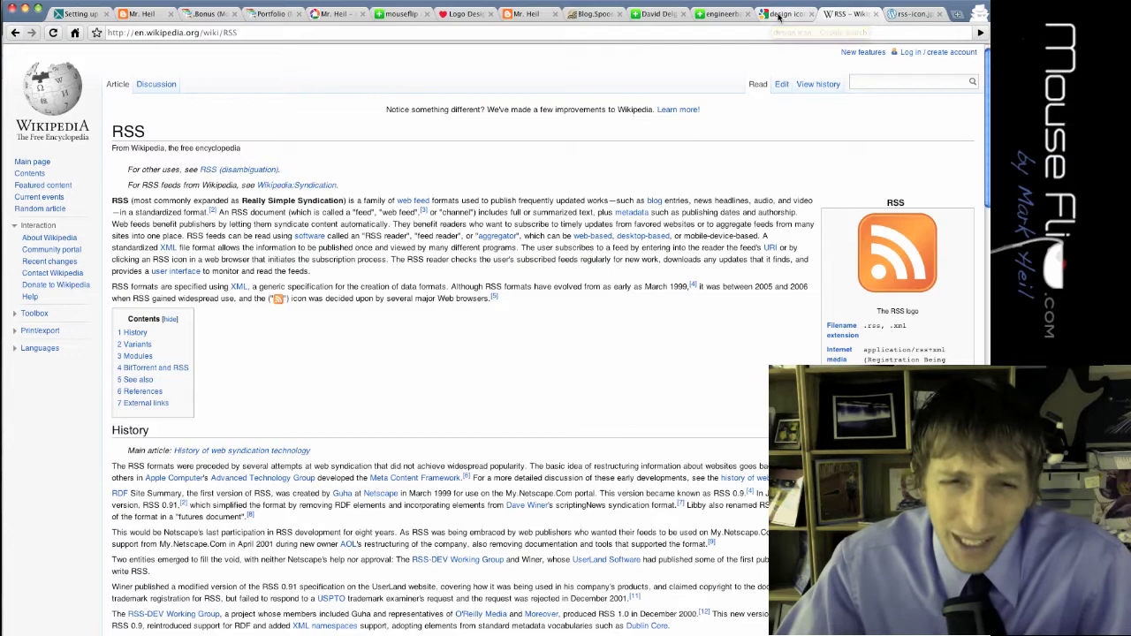
{"action": "left_click", "coordinate": [458, 14]}
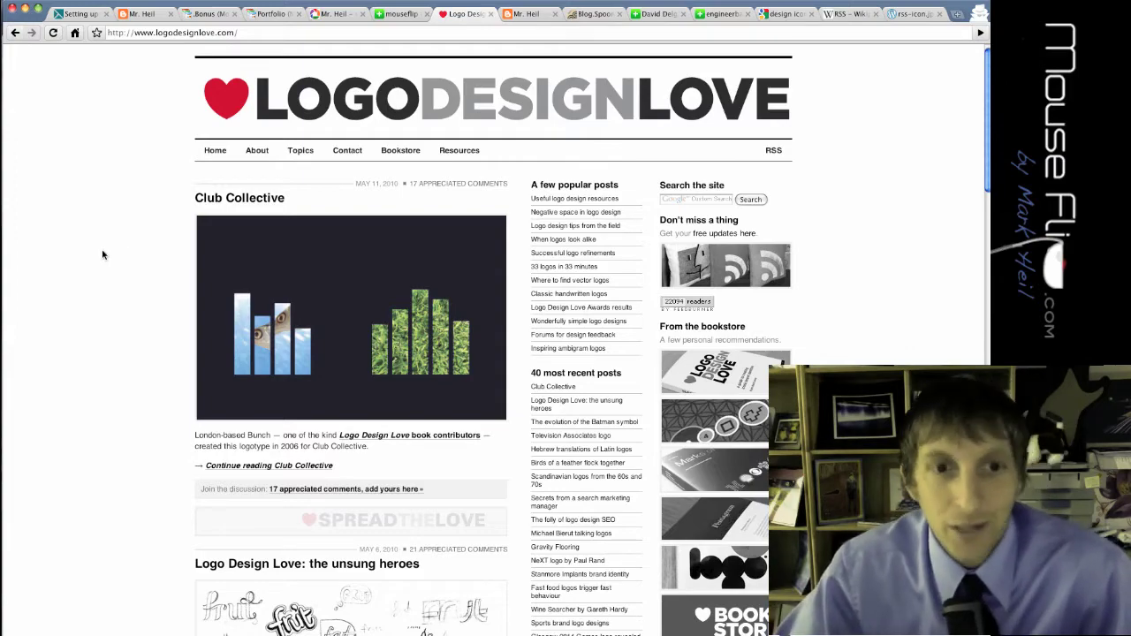
{"action": "scroll", "coordinate": [188, 290], "scroll_direction": "down", "scroll_amount": 10}
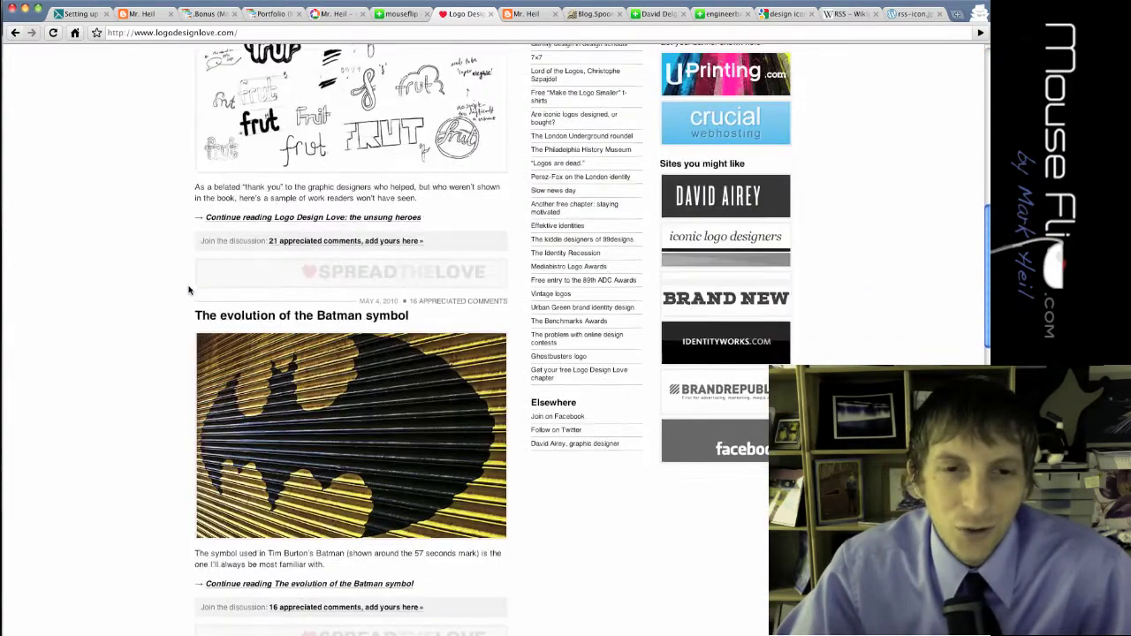
{"action": "scroll", "coordinate": [188, 290], "scroll_direction": "up", "scroll_amount": 12}
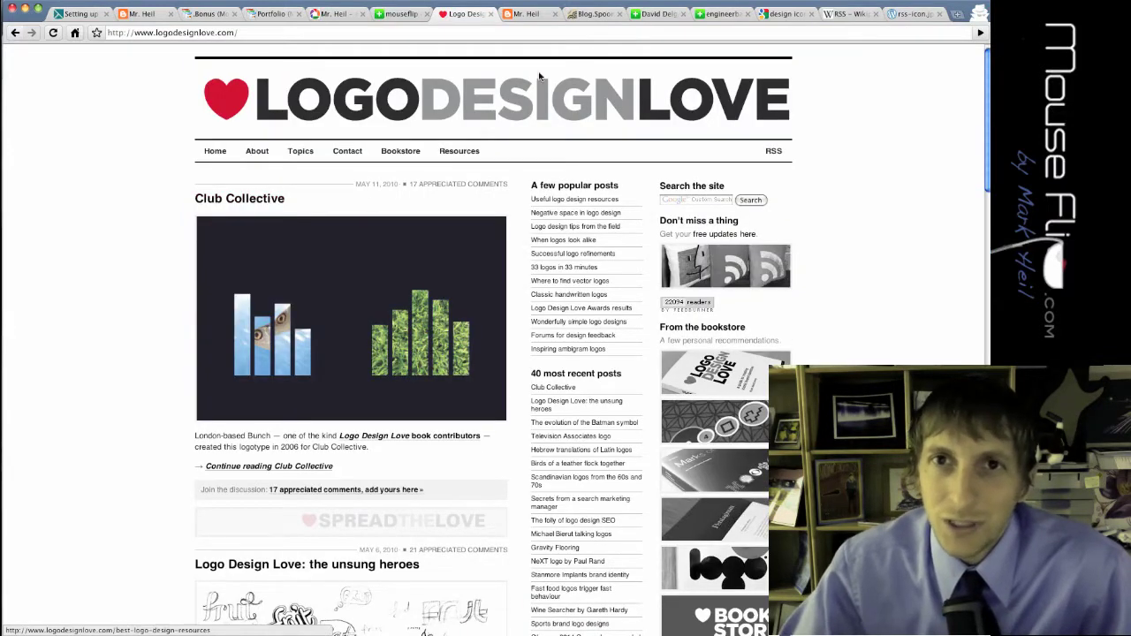
Step: Look through the posts on the Blog.SpoonGraphics site and return to the Logo Design Love blog
{"action": "left_click", "coordinate": [588, 14]}
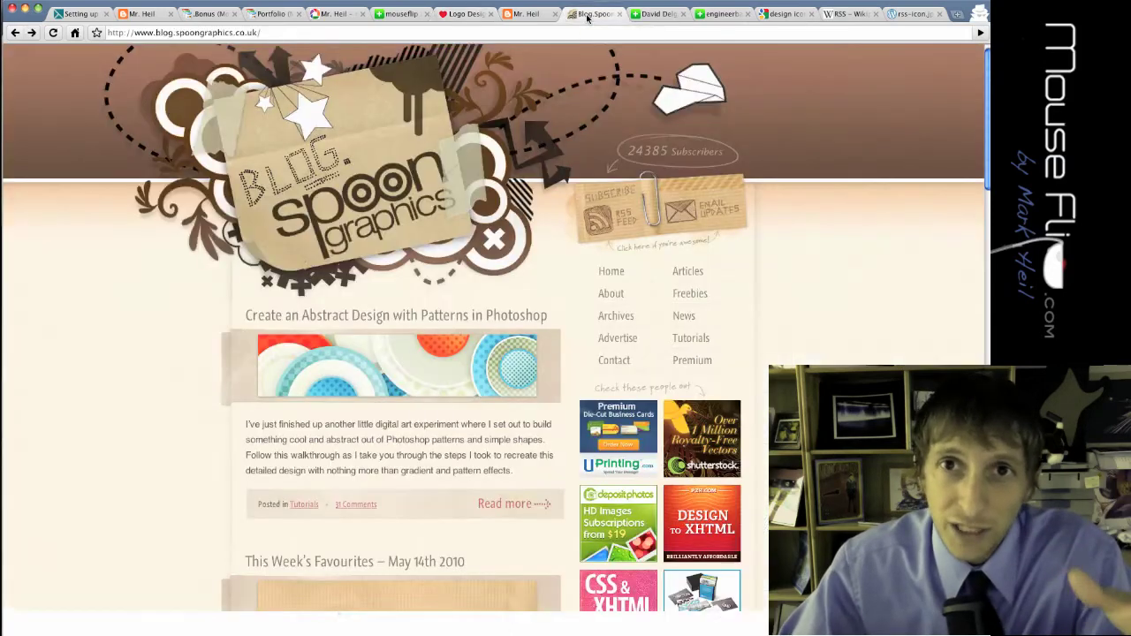
{"action": "scroll", "coordinate": [330, 368], "scroll_direction": "down", "scroll_amount": 5}
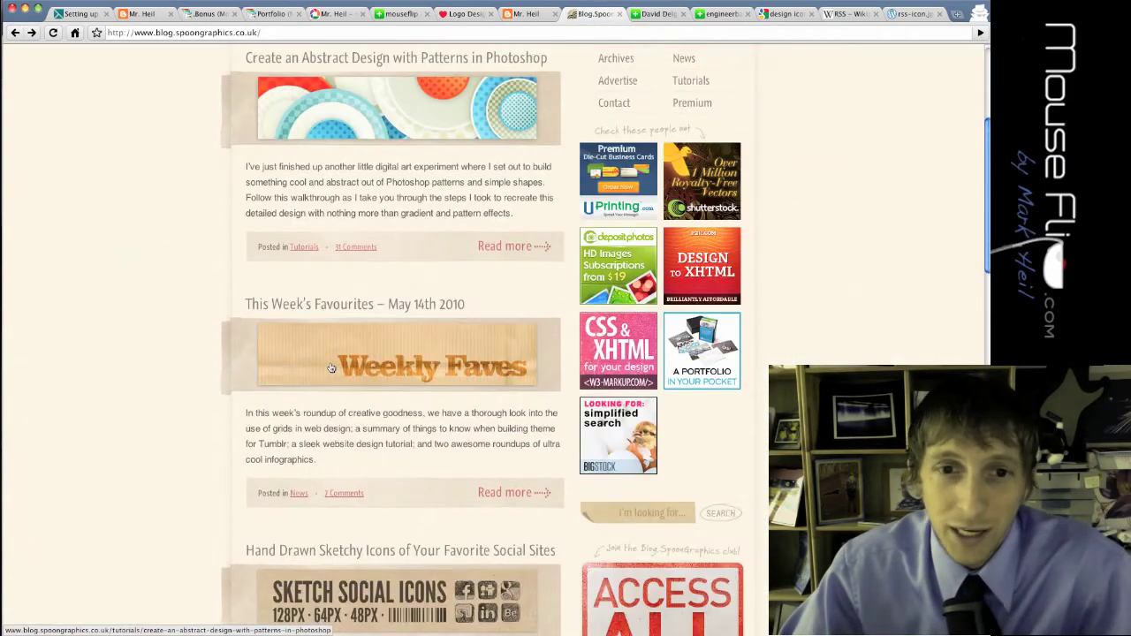
{"action": "scroll", "coordinate": [331, 368], "scroll_direction": "up", "scroll_amount": 5}
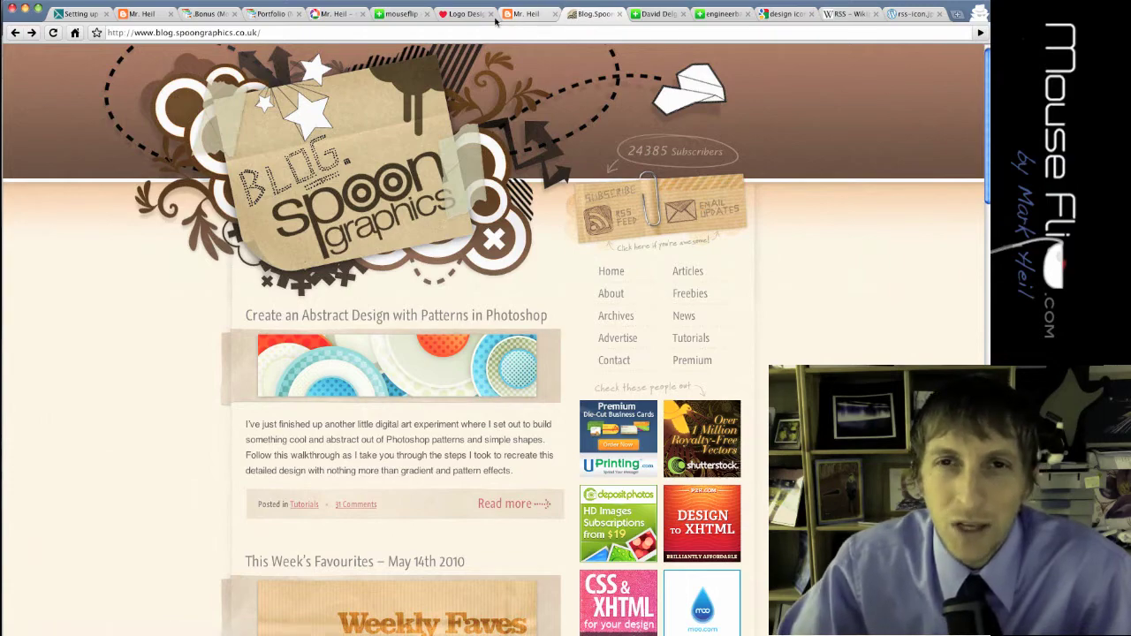
{"action": "left_click", "coordinate": [459, 15]}
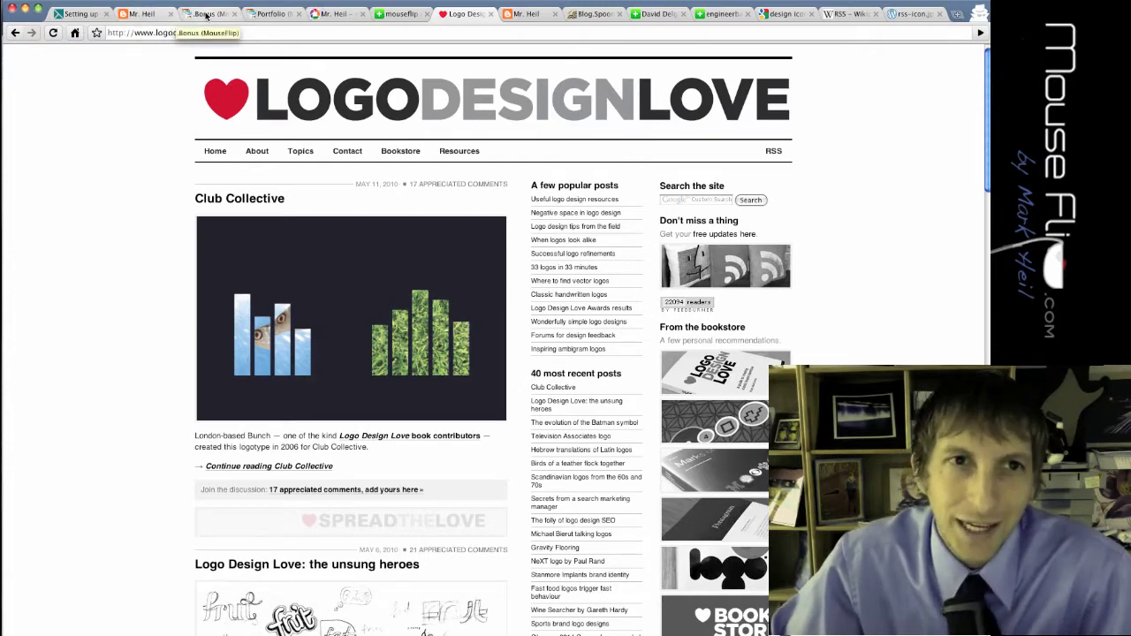
Step: Open Google Reader in its own tab, starting from the Google services list on the Tech Portfolio site
{"action": "left_click", "coordinate": [271, 15]}
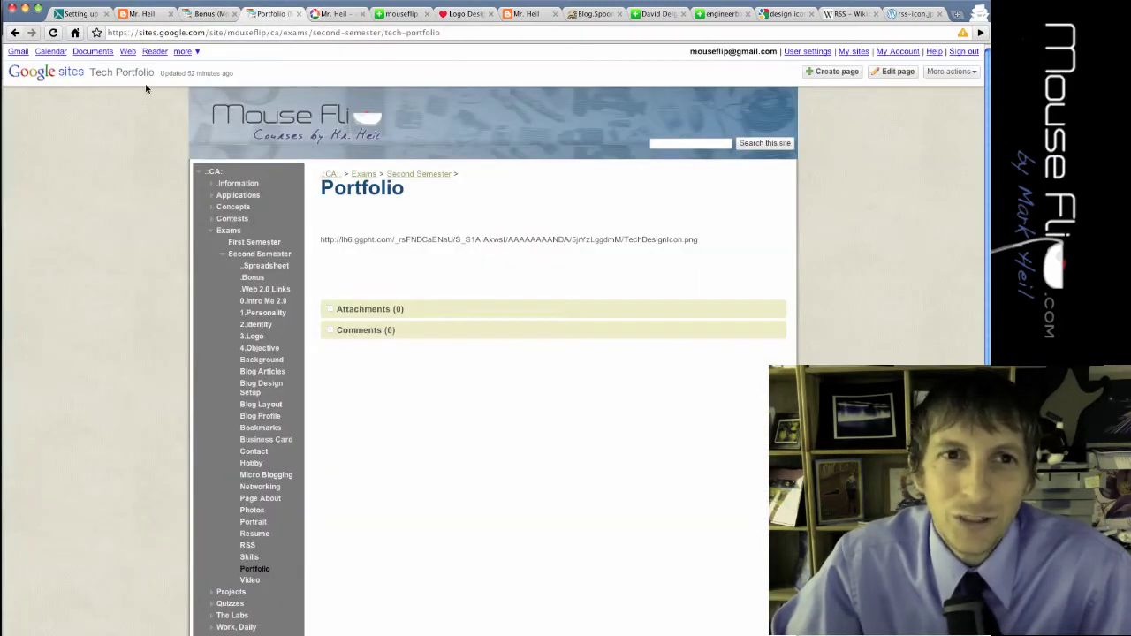
{"action": "left_click", "coordinate": [184, 52]}
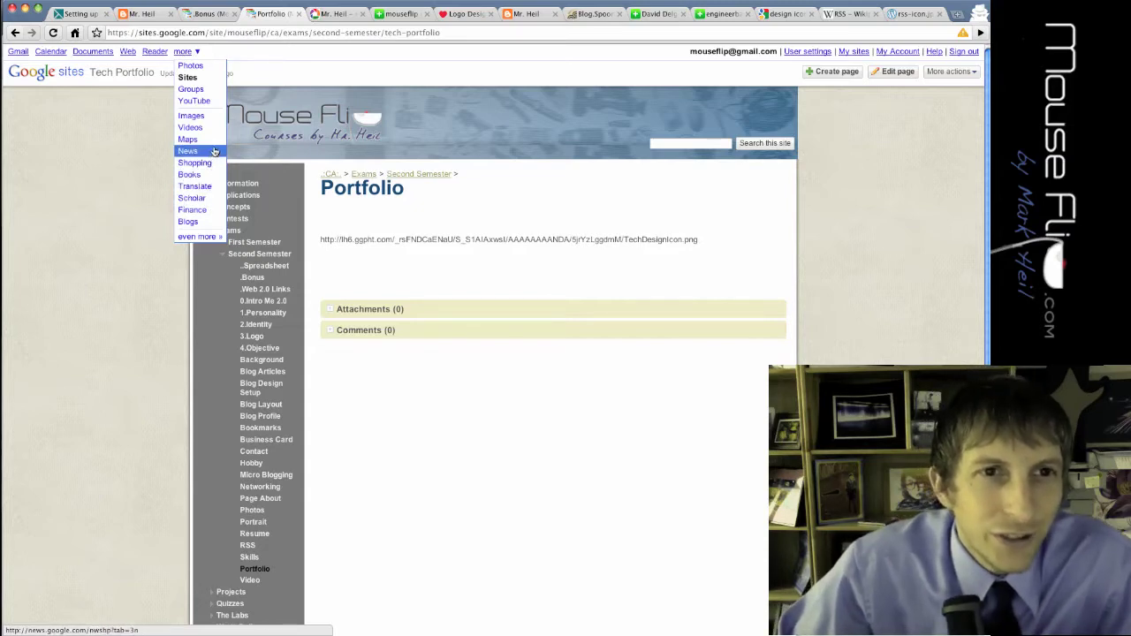
{"action": "left_click", "coordinate": [198, 237]}
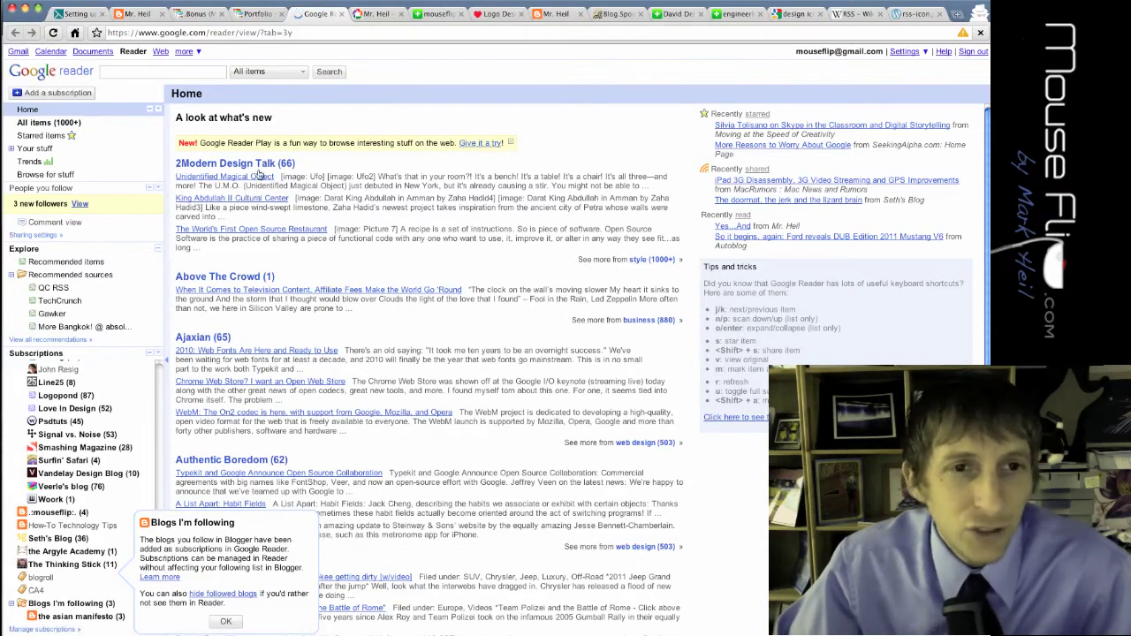
Step: Revisit the Logo Design Love blog and view the orange RSS icon image for reference
{"action": "left_click", "coordinate": [557, 13]}
{"action": "left_click", "coordinate": [497, 14]}
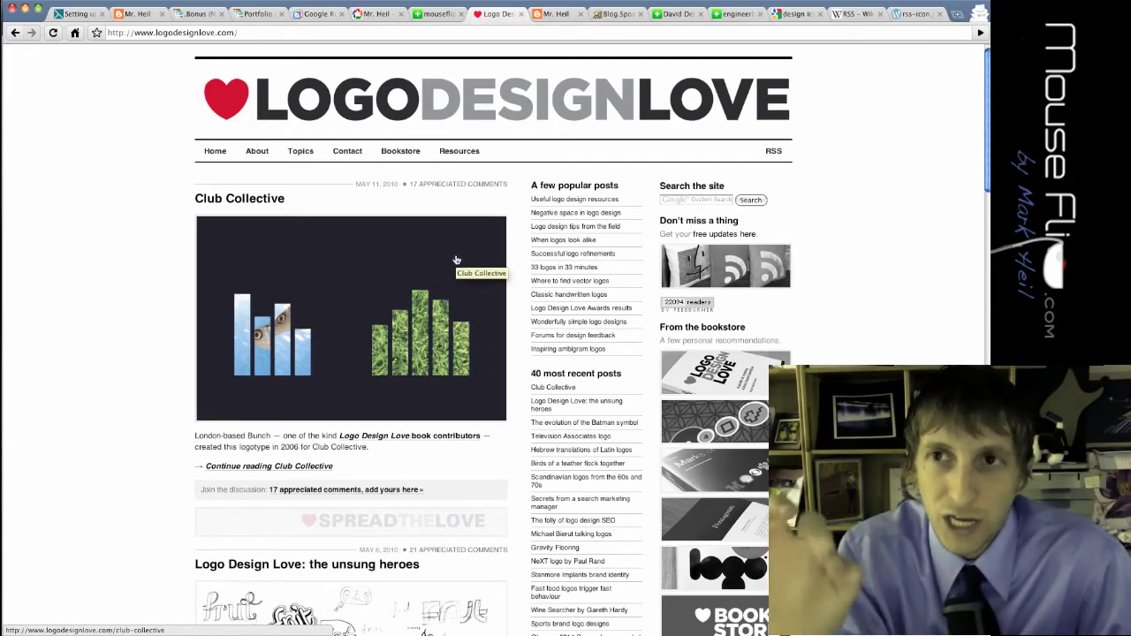
{"action": "left_click", "coordinate": [914, 14]}
Step: Find "rss" on the Logo Design Love page and open the blog's main RSS feed
{"action": "left_click", "coordinate": [497, 16]}
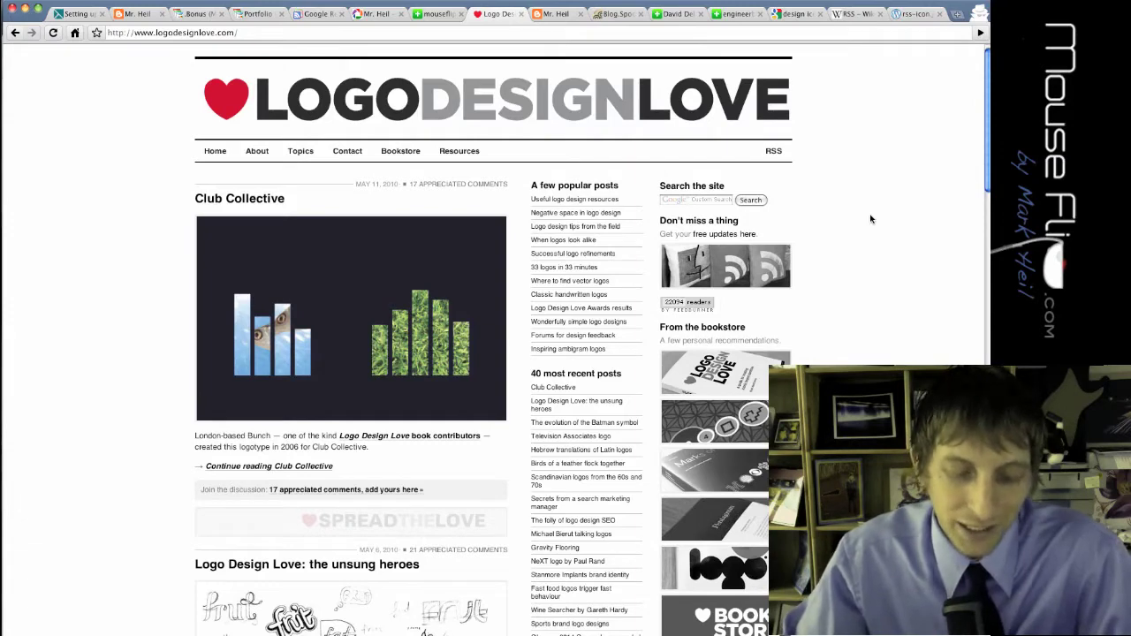
{"action": "key", "text": "super+f"}
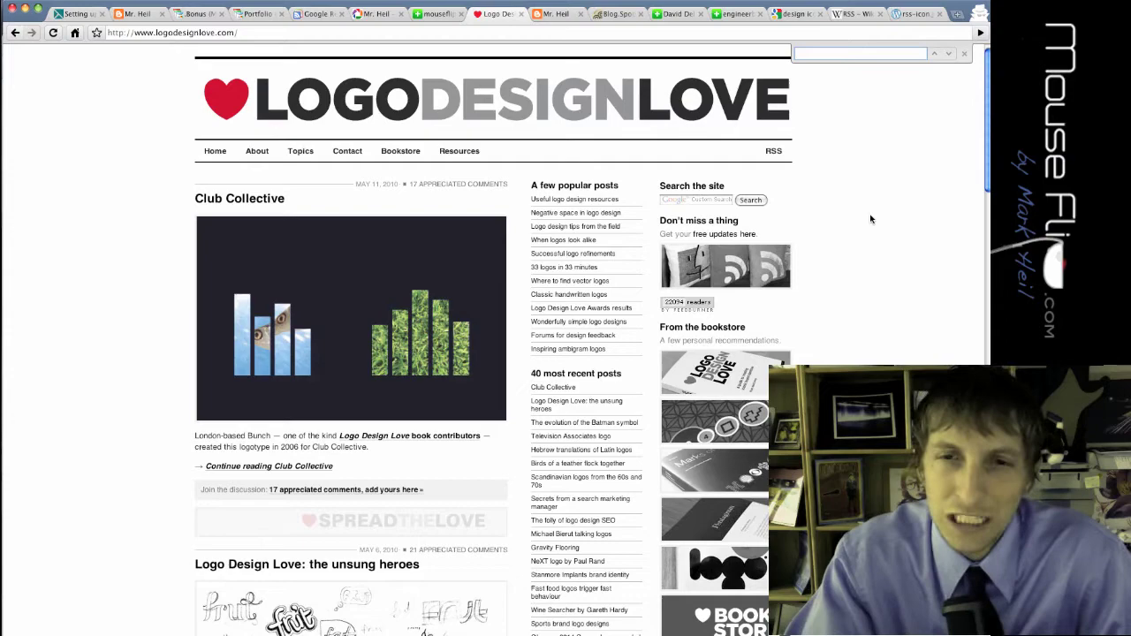
{"action": "type", "text": "rss"}
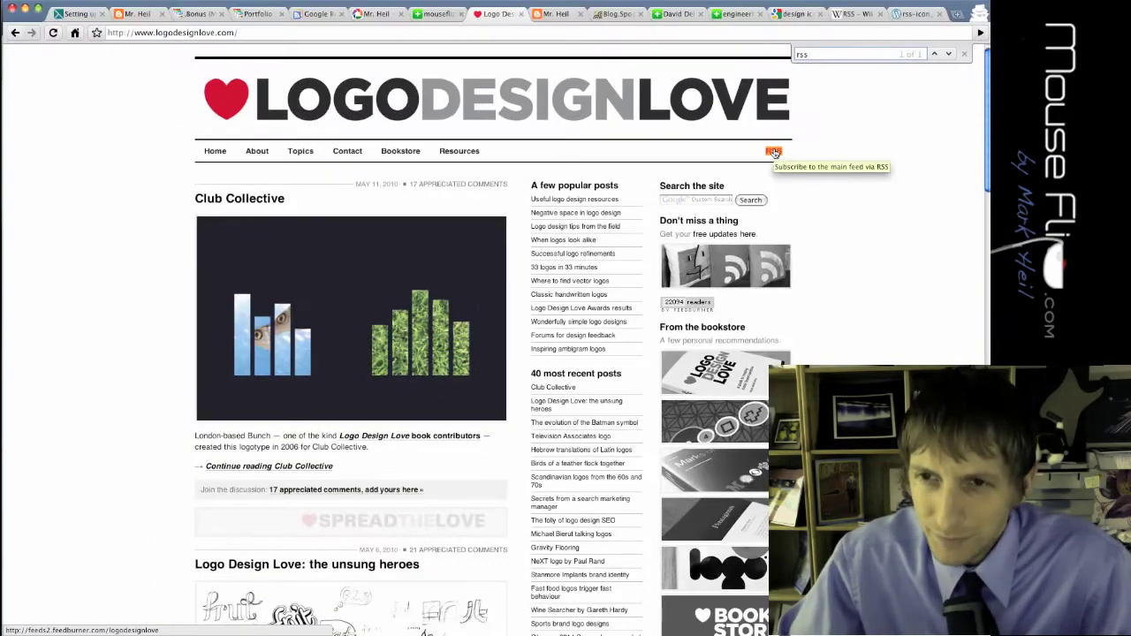
{"action": "left_click", "coordinate": [774, 153]}
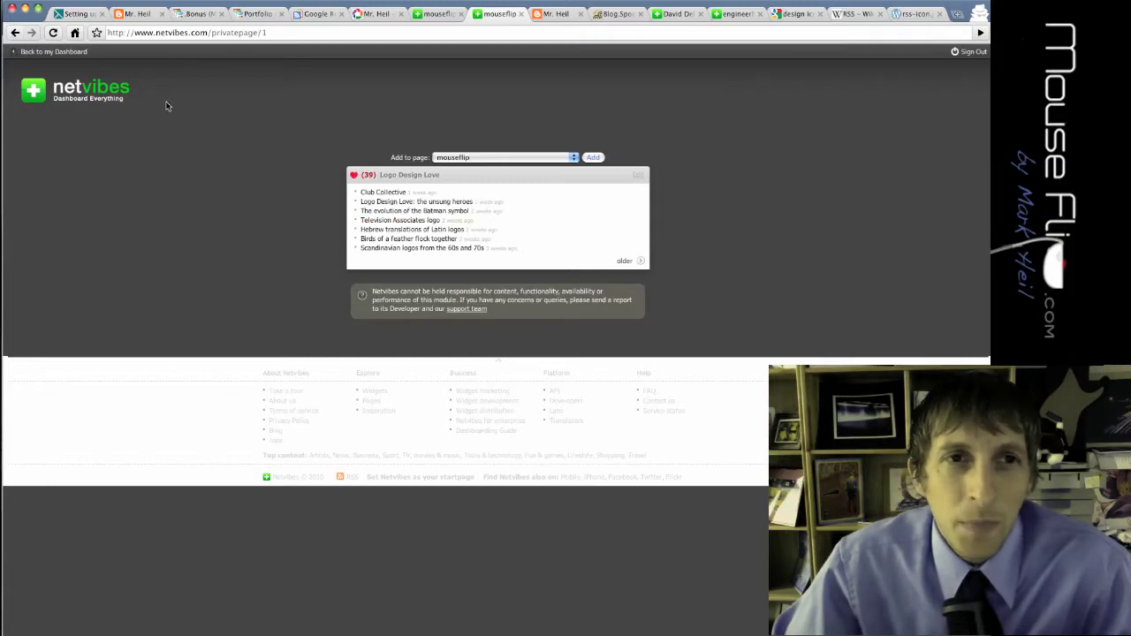
Step: Open the Netvibes dashboard with the "Blogs | Read" page and review its engineering blog feeds
{"action": "left_click", "coordinate": [438, 16]}
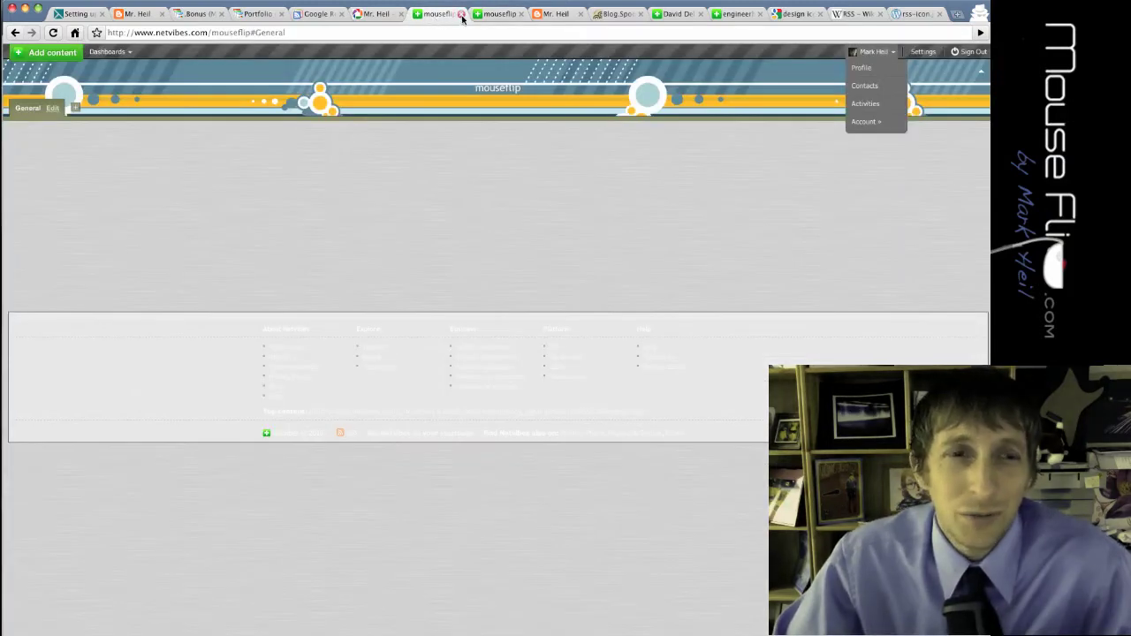
{"action": "left_click", "coordinate": [665, 15]}
{"action": "left_click", "coordinate": [732, 14]}
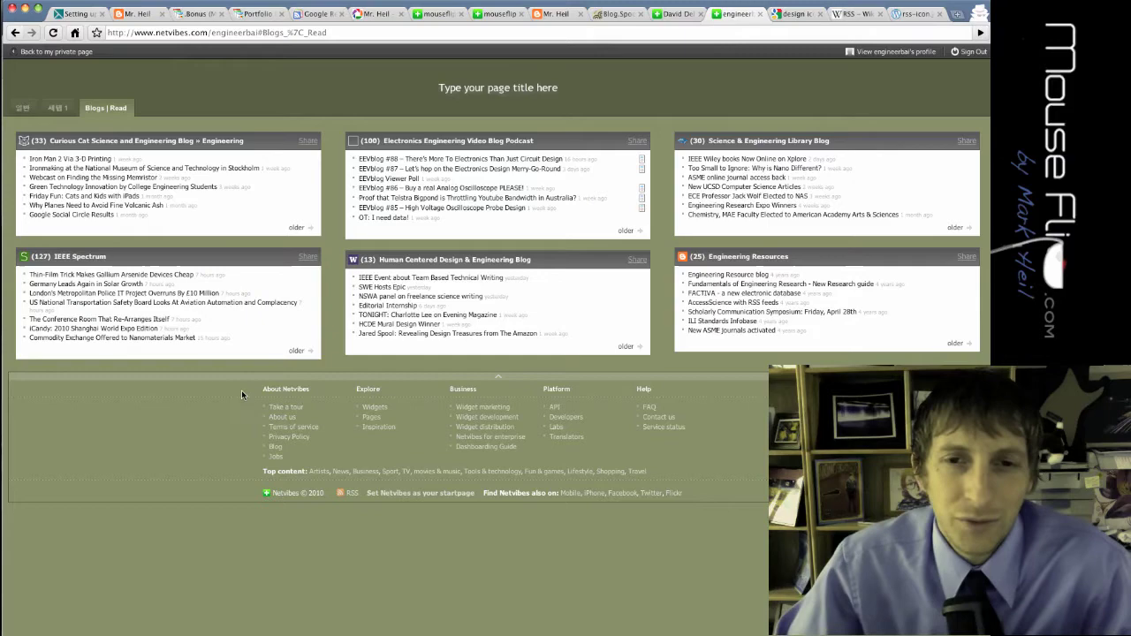
{"action": "mouse_move", "coordinate": [33, 220]}
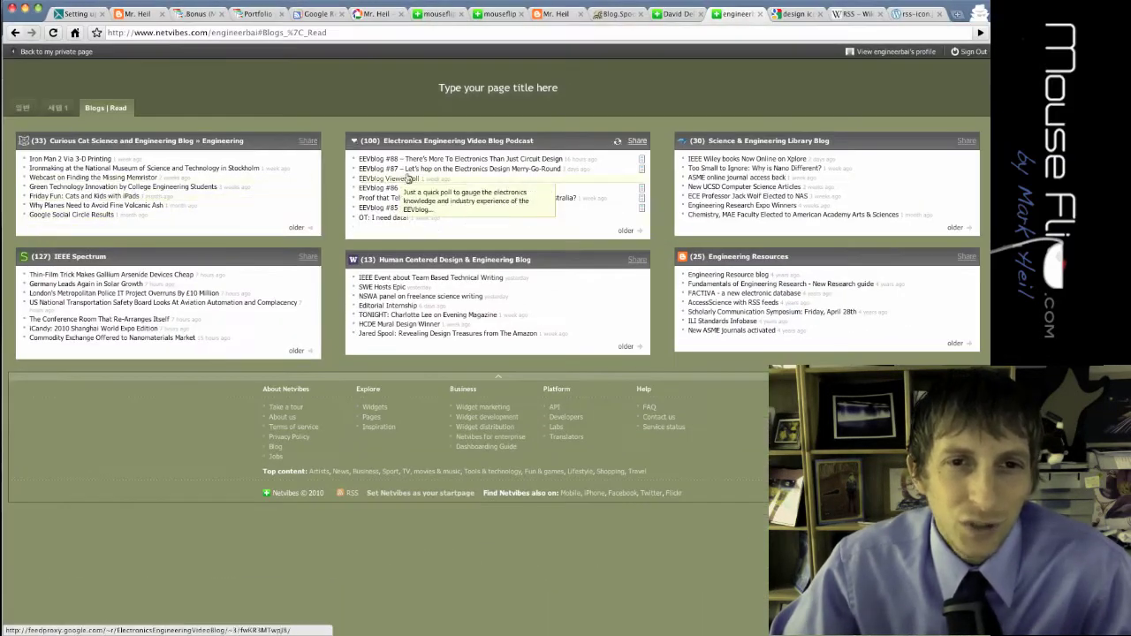
{"action": "mouse_move", "coordinate": [730, 193]}
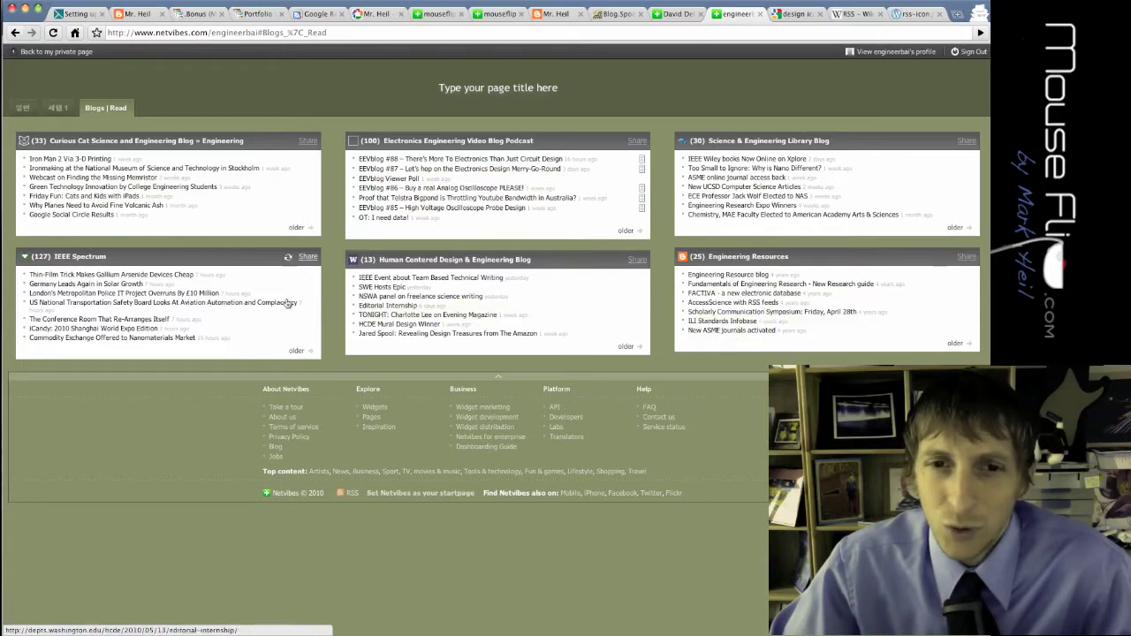
{"action": "mouse_move", "coordinate": [187, 199]}
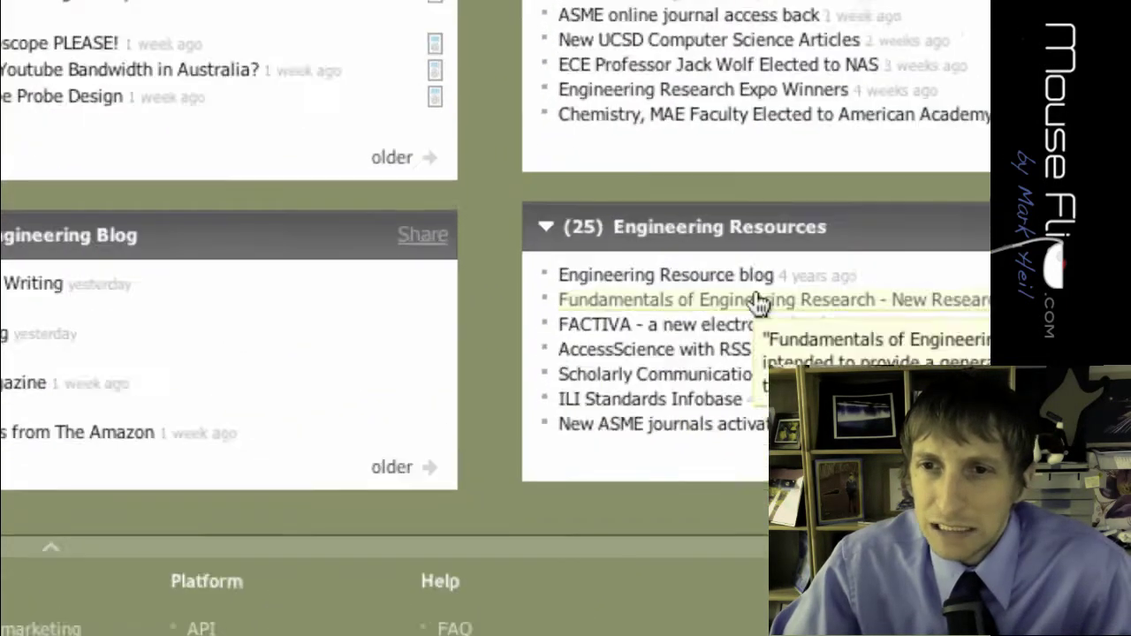
Step: Examine the article previews and post ages in the Engineering Resources feed
{"action": "mouse_move", "coordinate": [782, 280]}
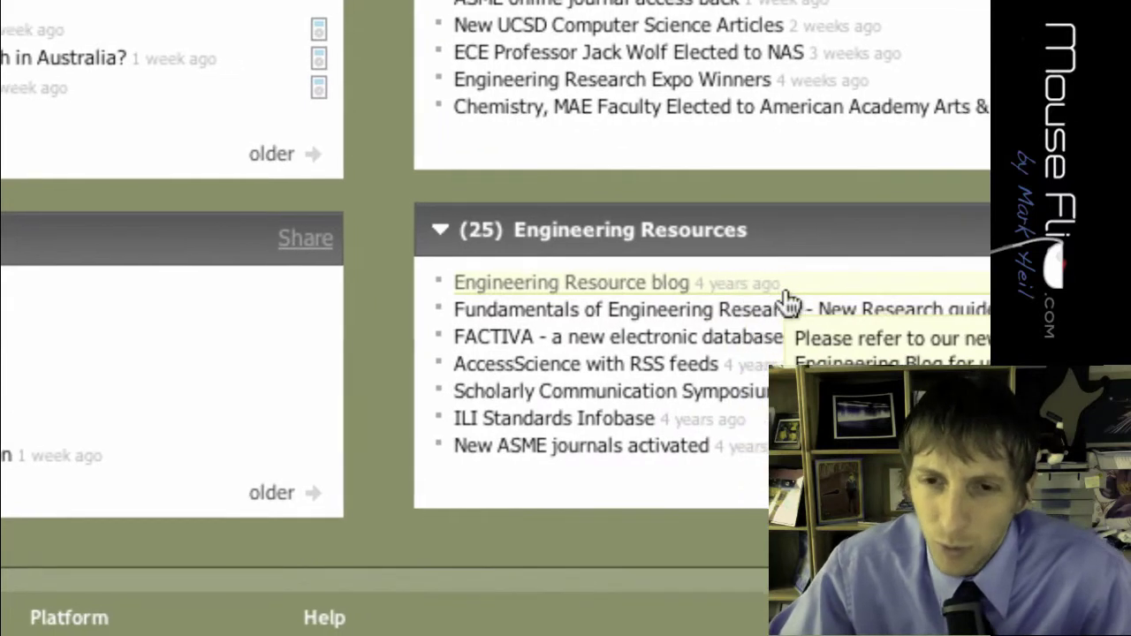
{"action": "mouse_move", "coordinate": [839, 340]}
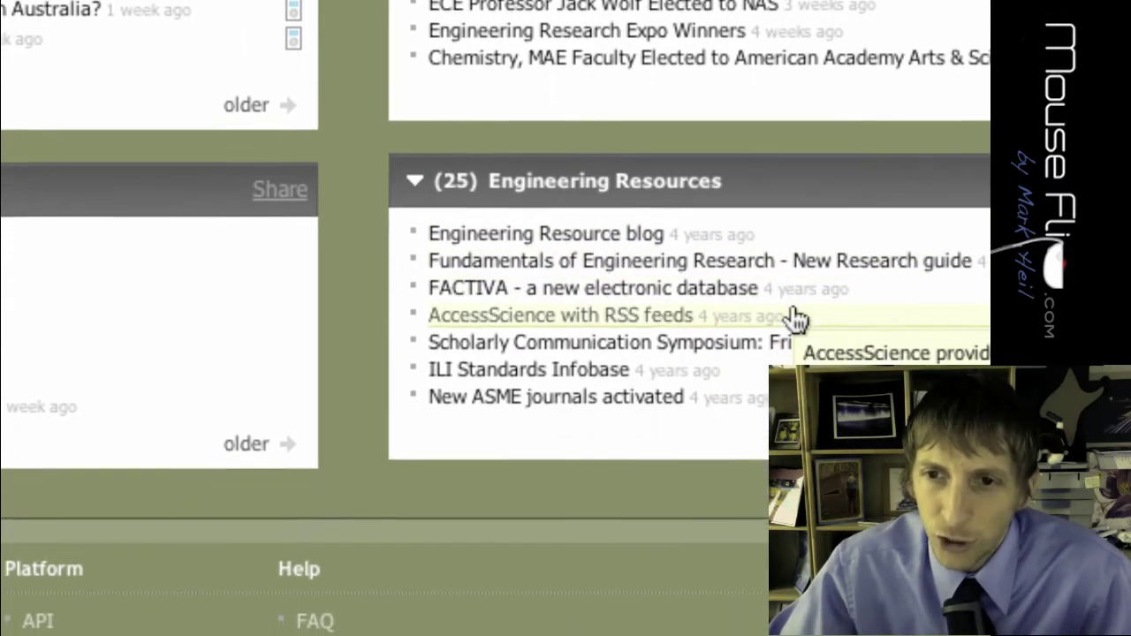
{"action": "mouse_move", "coordinate": [793, 361]}
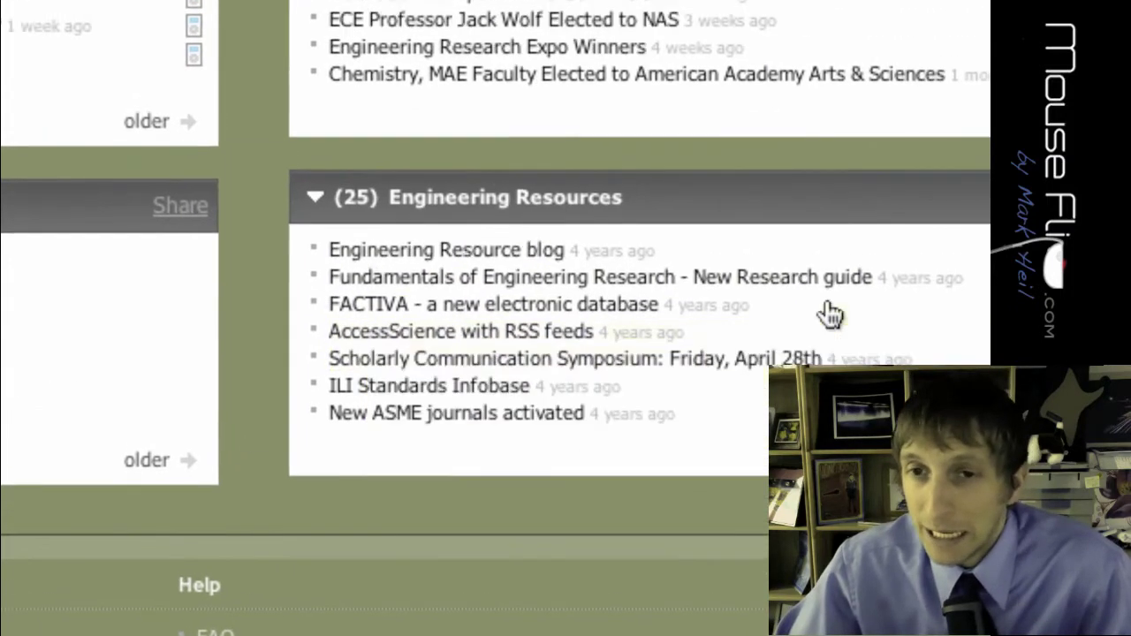
{"action": "mouse_move", "coordinate": [950, 221]}
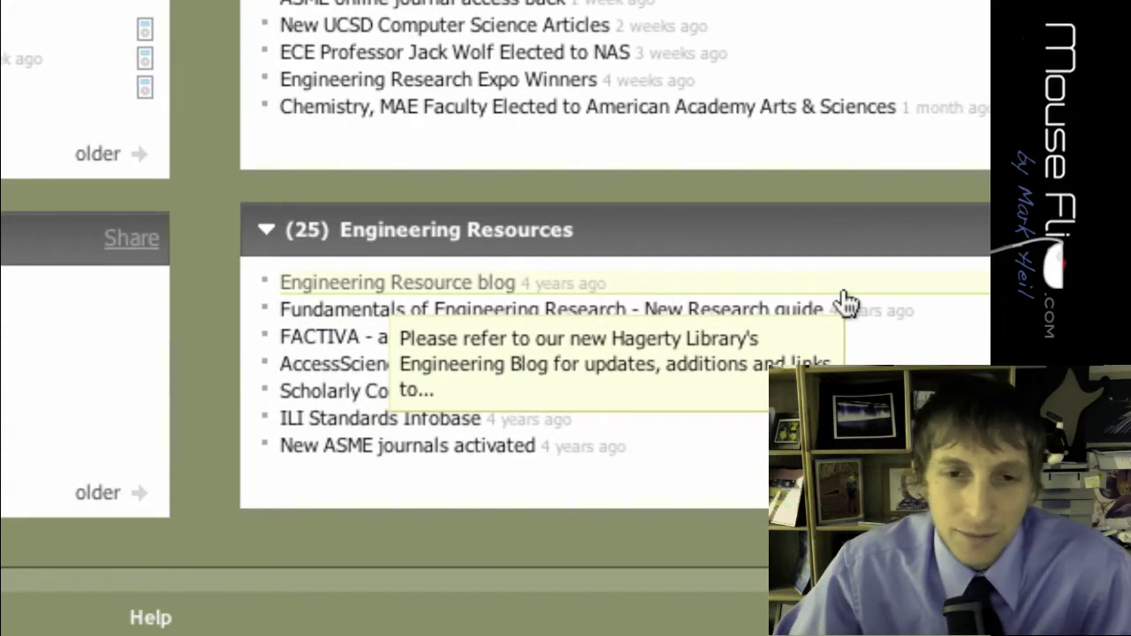
{"action": "mouse_move", "coordinate": [845, 311]}
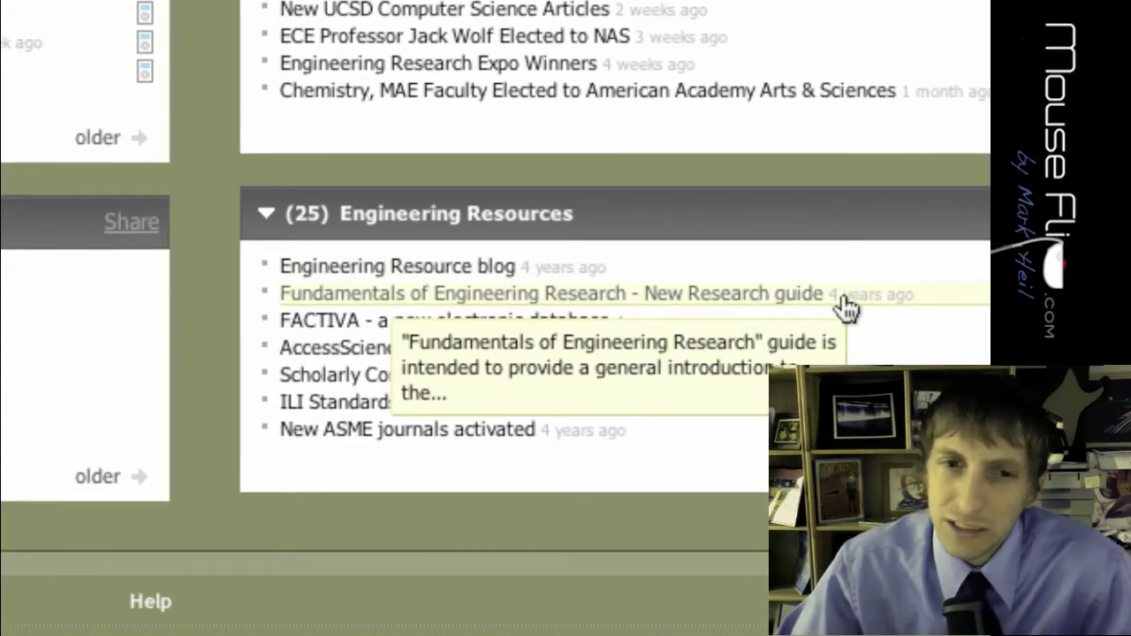
{"action": "mouse_move", "coordinate": [840, 325]}
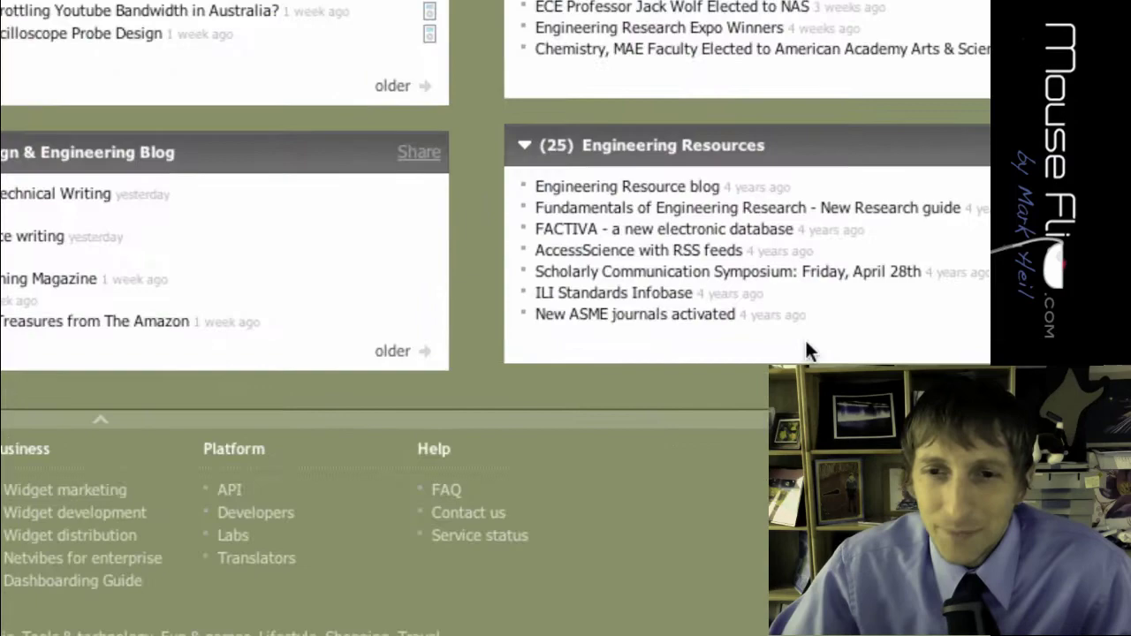
Step: Load cnn.com in a new browser tab
{"action": "key", "text": "super+t"}
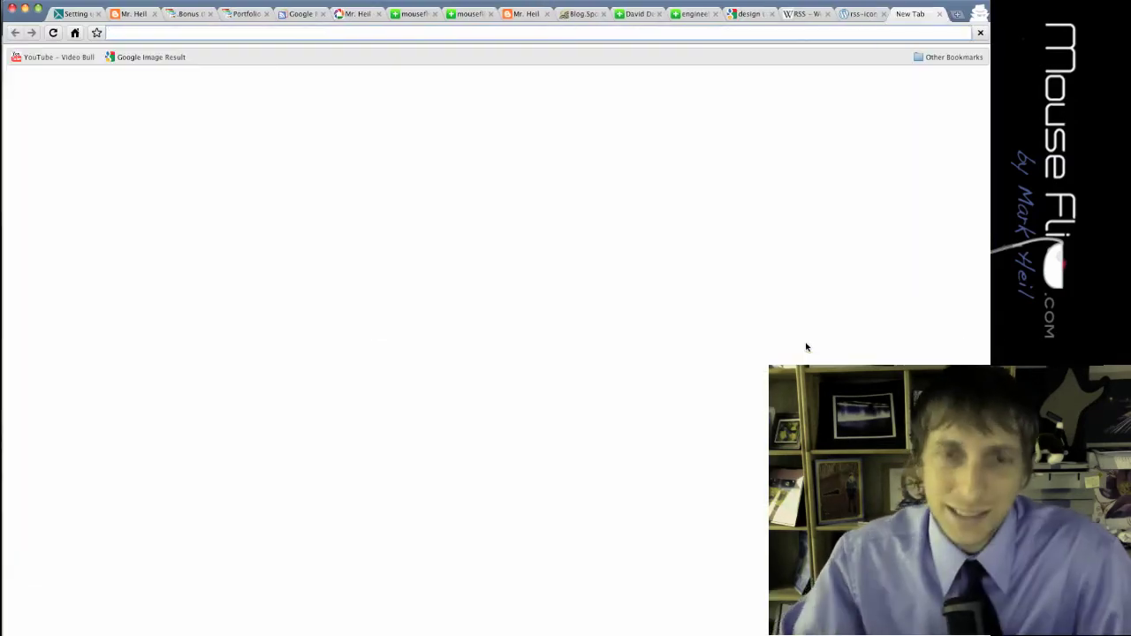
{"action": "key", "text": "super+shift+n"}
{"action": "type", "text": "cnn.com"}
{"action": "key", "text": "Return"}
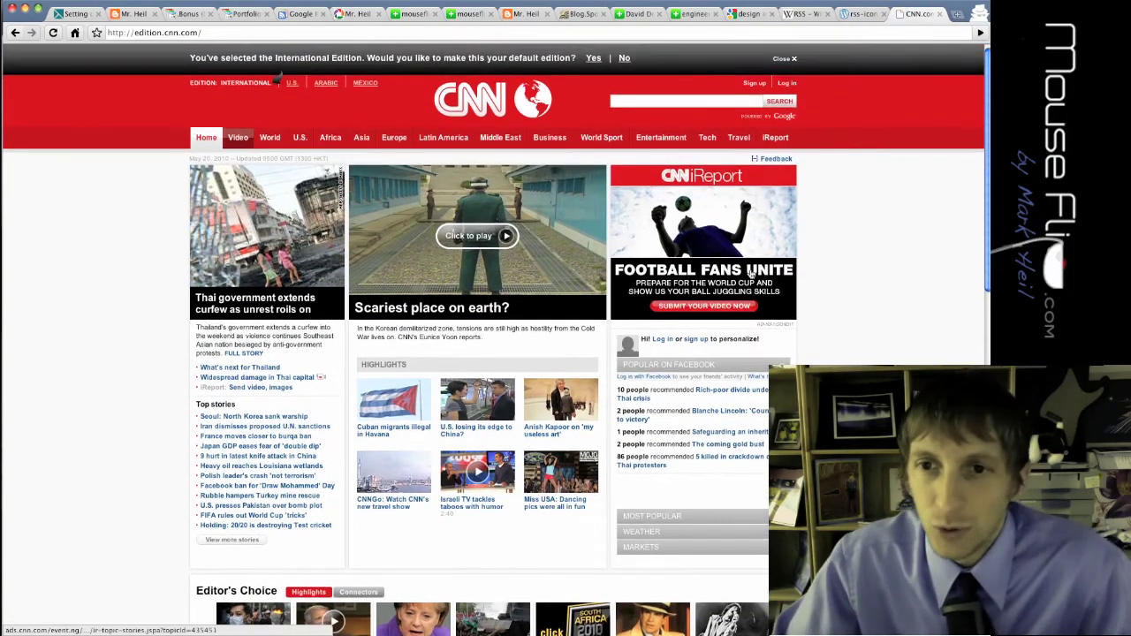
Step: Look through the CNN home page's news sections down to the footer and return to the headlines
{"action": "scroll", "coordinate": [694, 347], "scroll_direction": "down", "scroll_amount": 5}
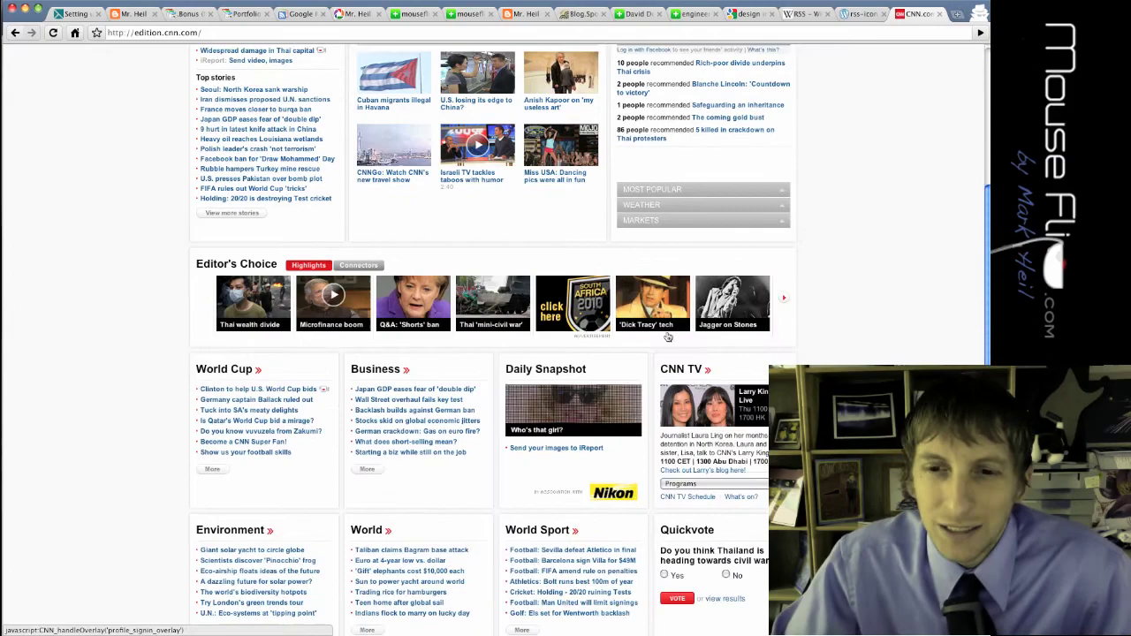
{"action": "scroll", "coordinate": [662, 345], "scroll_direction": "down", "scroll_amount": 3}
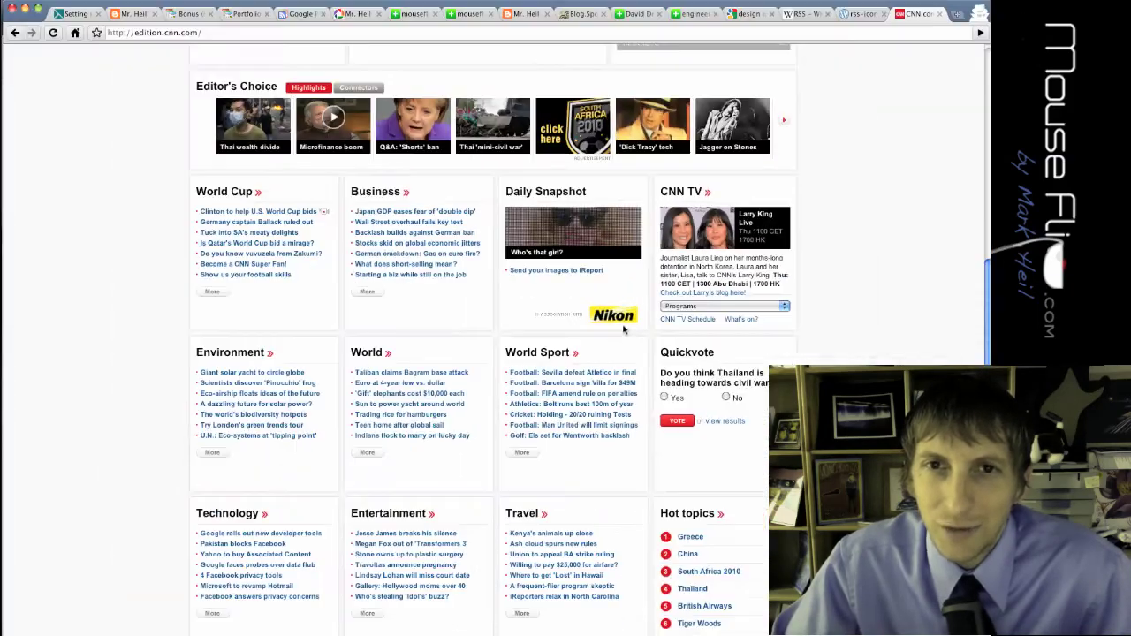
{"action": "scroll", "coordinate": [625, 332], "scroll_direction": "down", "scroll_amount": 5}
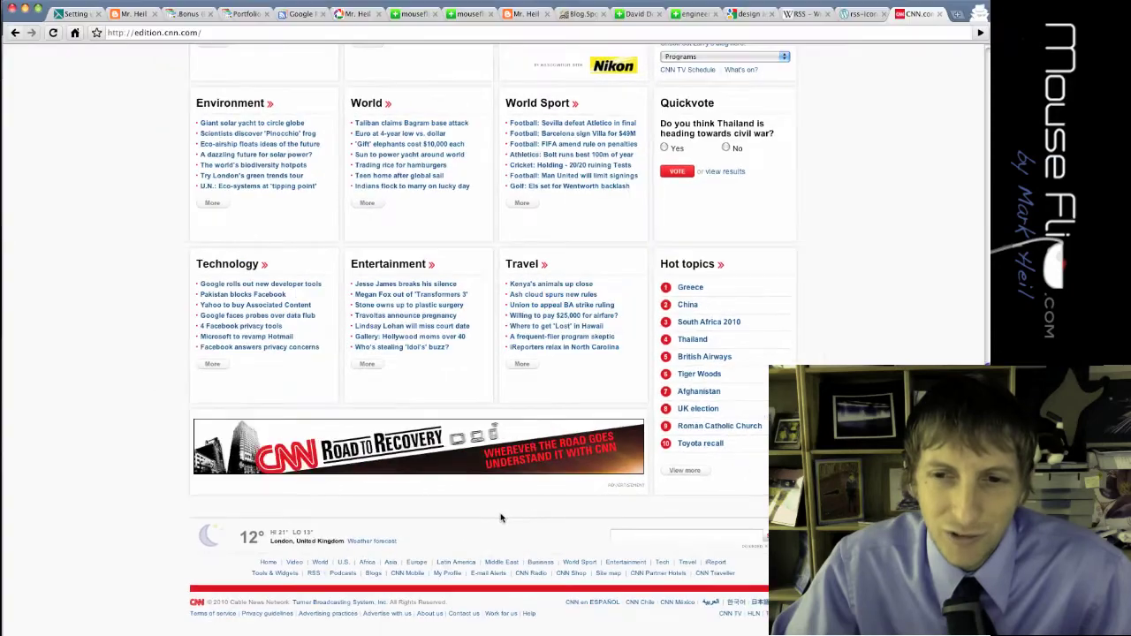
{"action": "scroll", "coordinate": [509, 523], "scroll_direction": "up", "scroll_amount": 7}
{"action": "scroll", "coordinate": [500, 514], "scroll_direction": "up", "scroll_amount": 8}
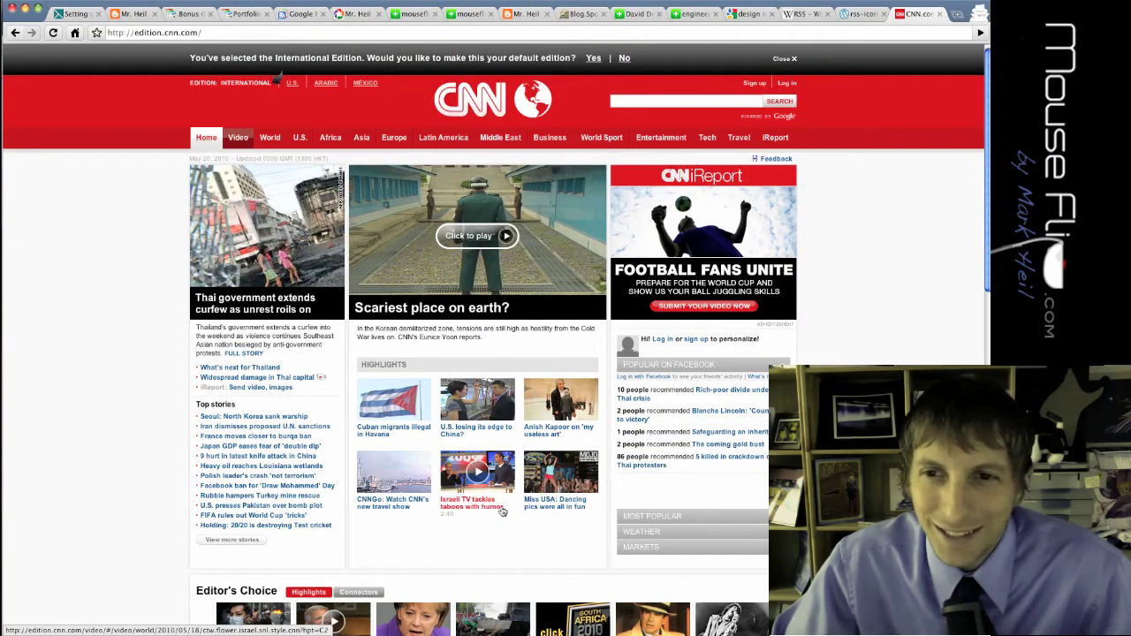
{"action": "scroll", "coordinate": [501, 511], "scroll_direction": "down", "scroll_amount": 2}
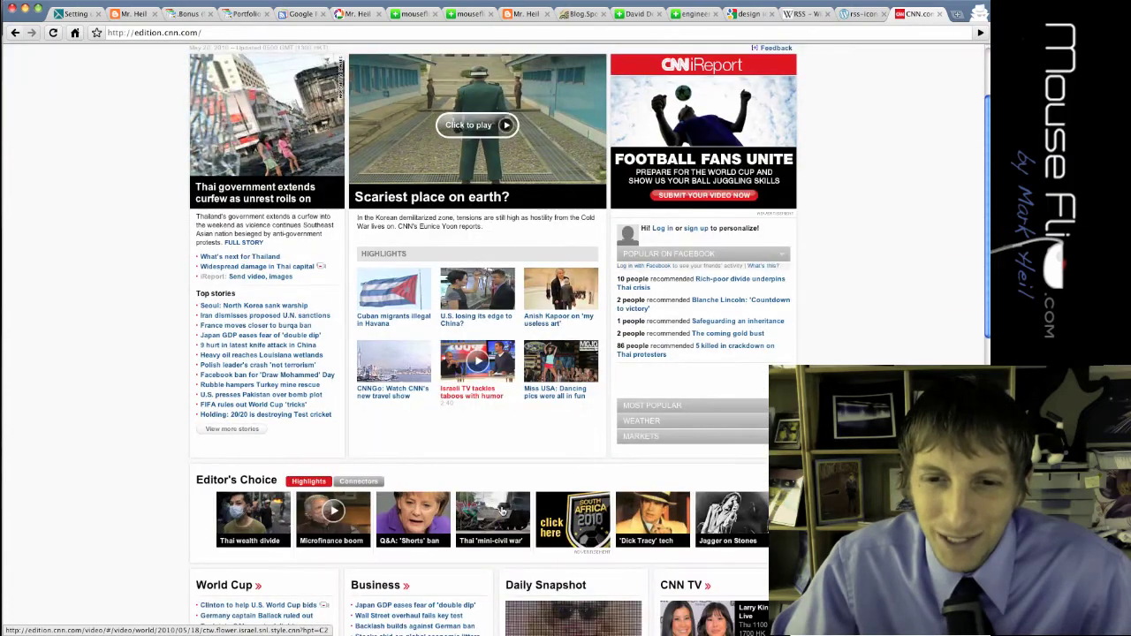
{"action": "scroll", "coordinate": [501, 512], "scroll_direction": "up", "scroll_amount": 2}
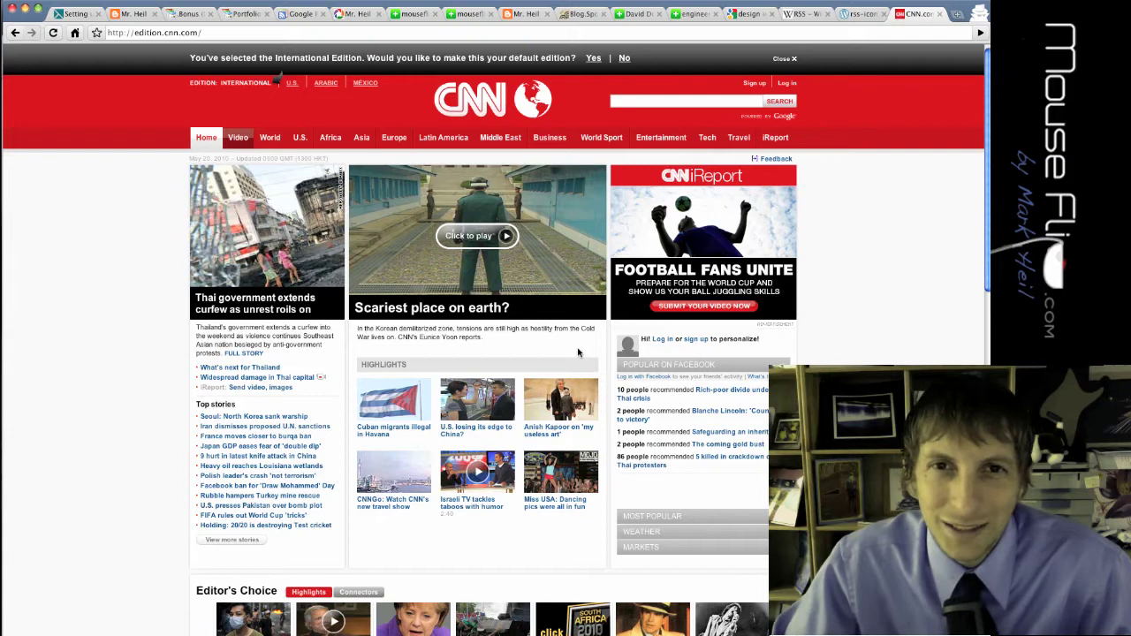
Step: Close the CNN page and compare the empty mouseflip Netvibes page with the engineering "Blogs | Read" dashboard
{"action": "key", "text": "super+w"}
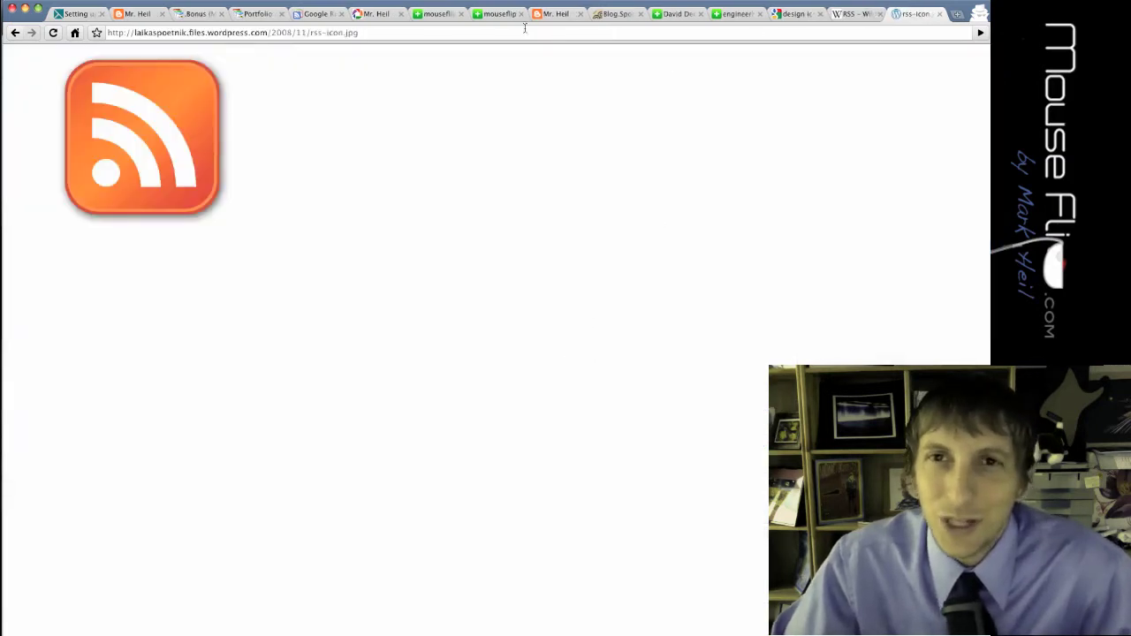
{"action": "left_click", "coordinate": [437, 15]}
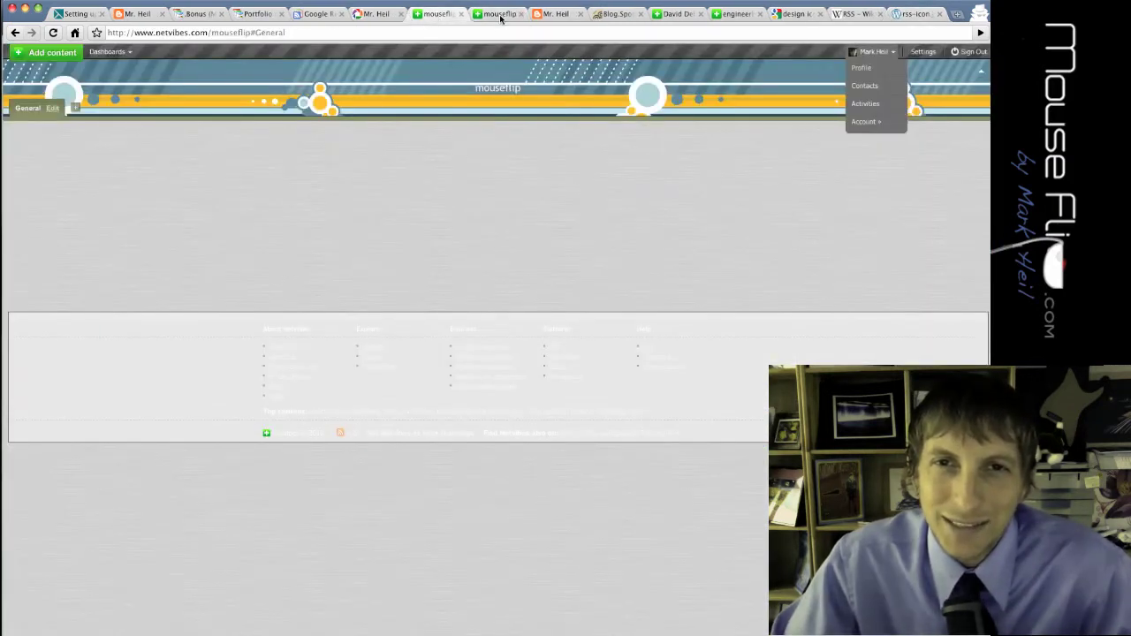
{"action": "left_click", "coordinate": [732, 15]}
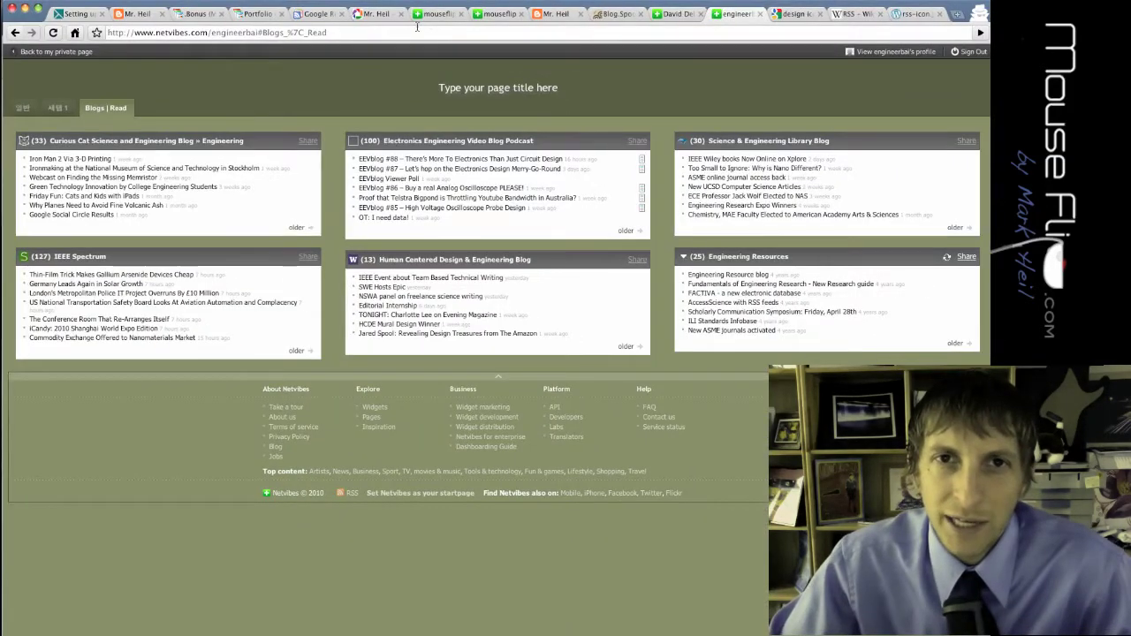
{"action": "left_click", "coordinate": [426, 14]}
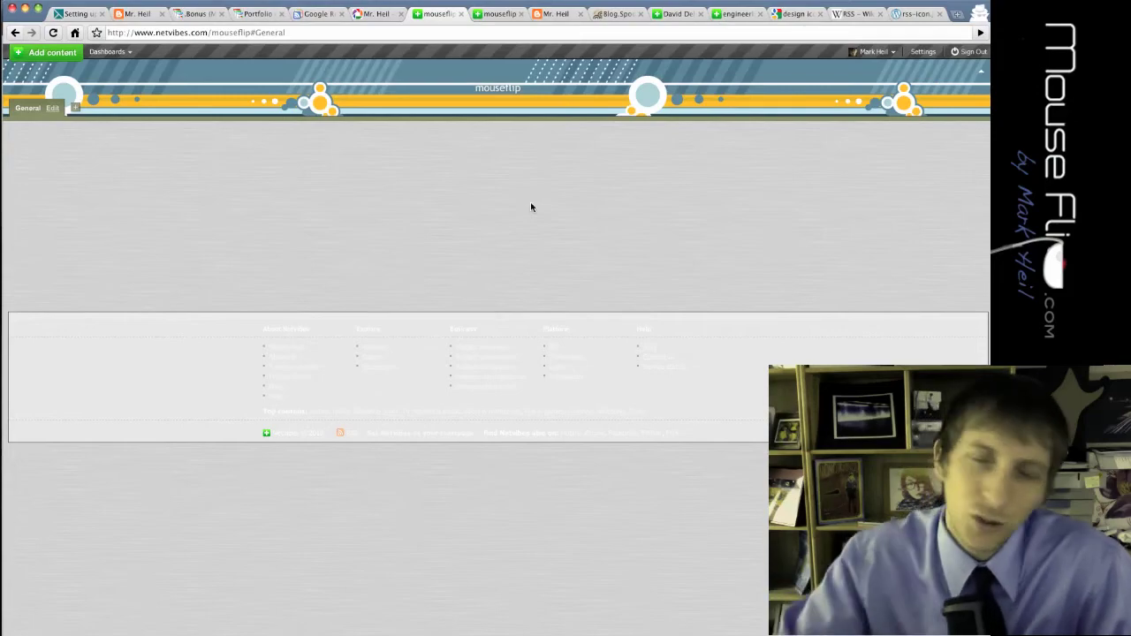
Step: Look through the davidds public Netvibes page, examining its social profile, weblog, Twitter, video and music widgets
{"action": "left_click", "coordinate": [695, 15]}
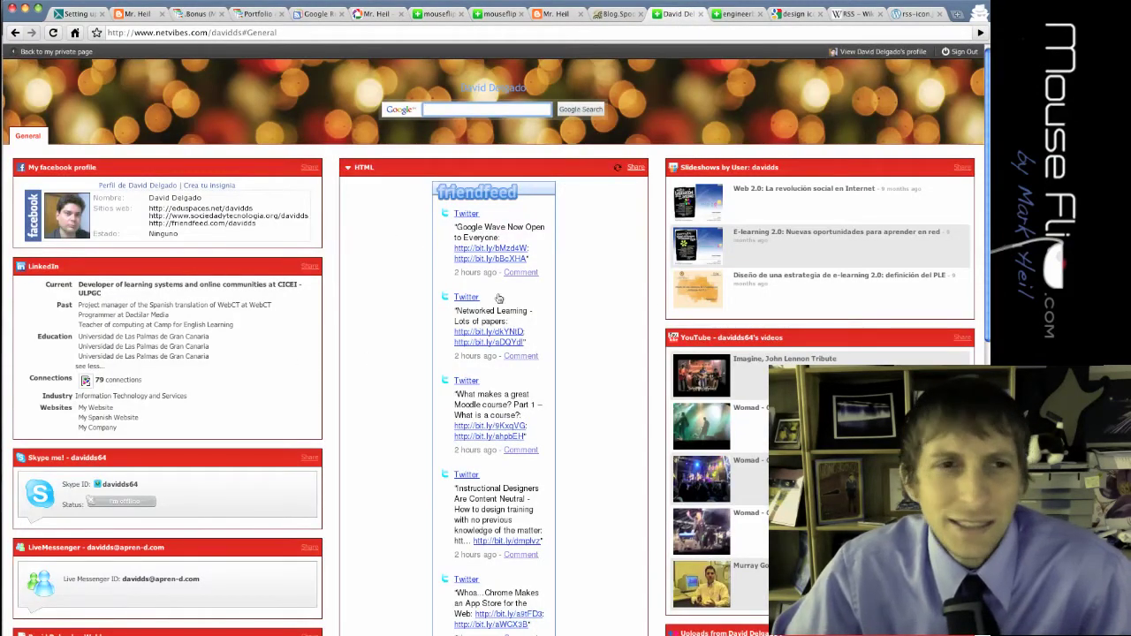
{"action": "left_click", "coordinate": [731, 13]}
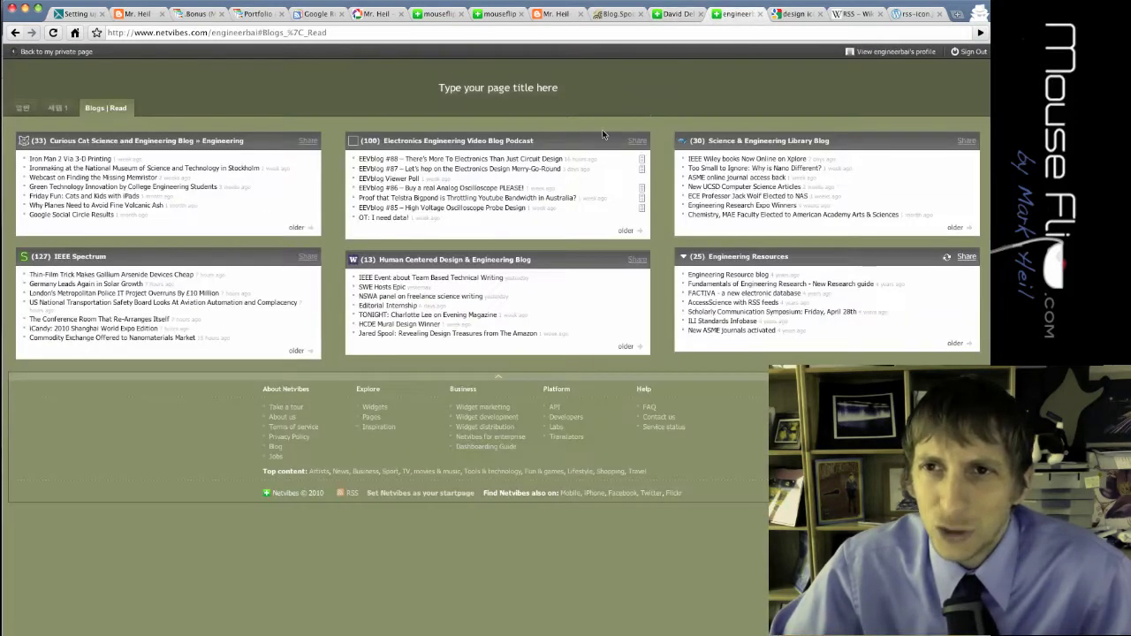
{"action": "left_click", "coordinate": [689, 14]}
{"action": "scroll", "coordinate": [143, 265], "scroll_direction": "down", "scroll_amount": 2}
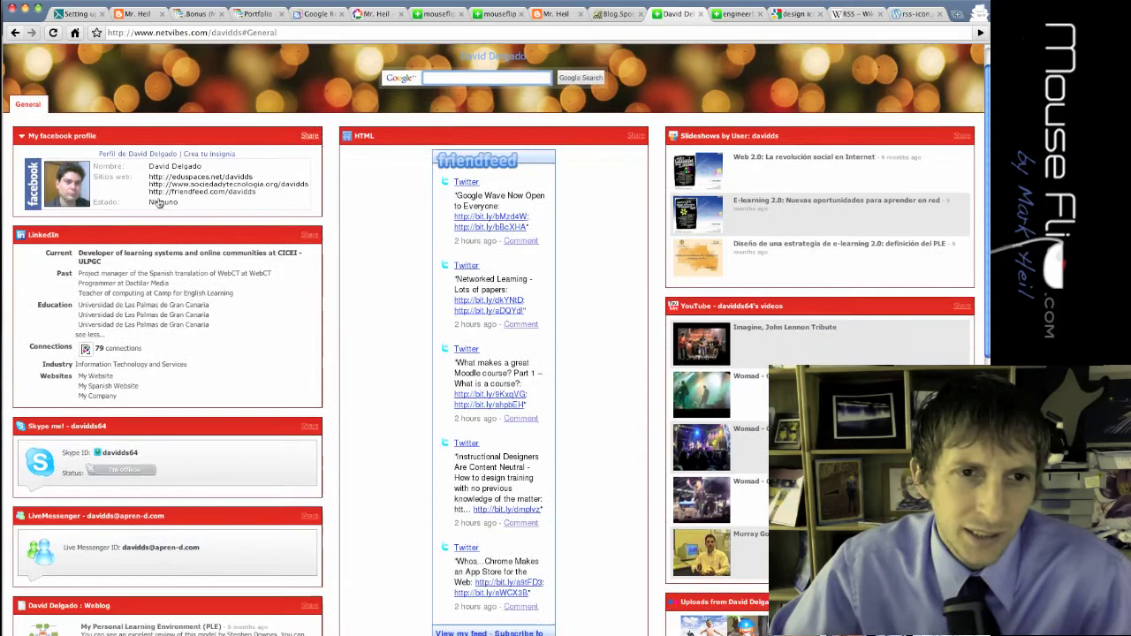
{"action": "scroll", "coordinate": [396, 190], "scroll_direction": "down", "scroll_amount": 6}
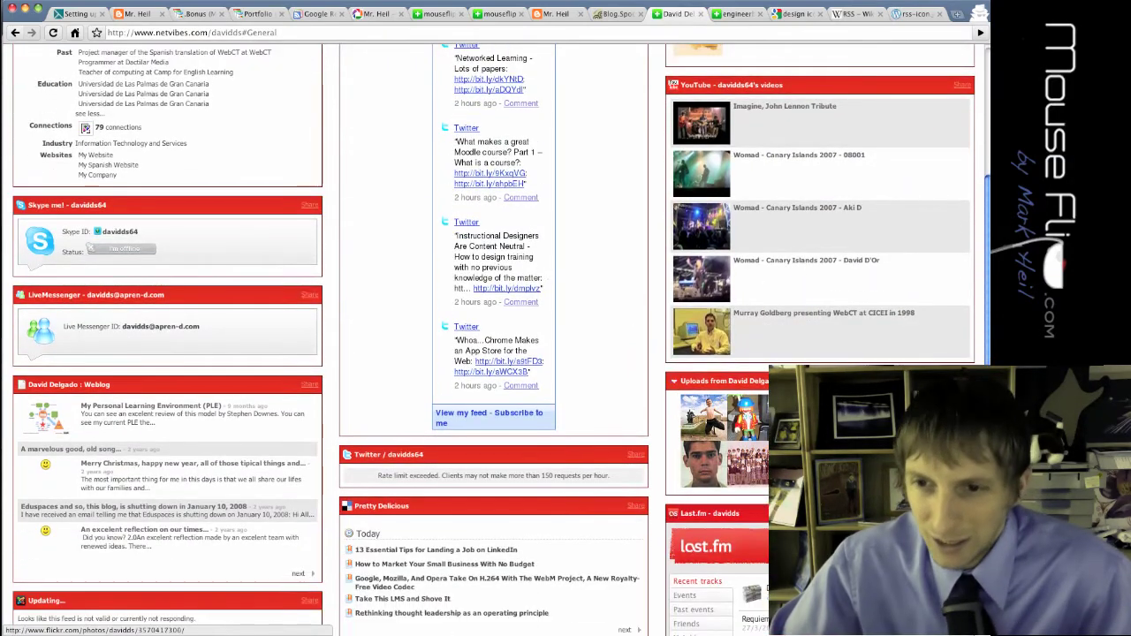
{"action": "scroll", "coordinate": [734, 395], "scroll_direction": "down", "scroll_amount": 8}
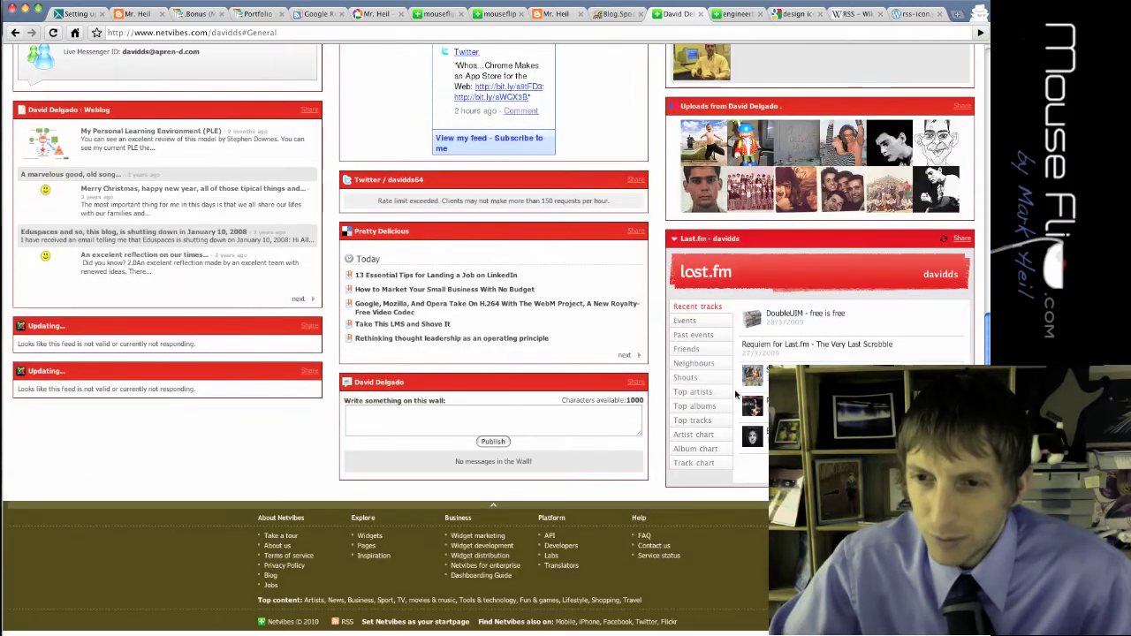
{"action": "scroll", "coordinate": [192, 253], "scroll_direction": "up", "scroll_amount": 3}
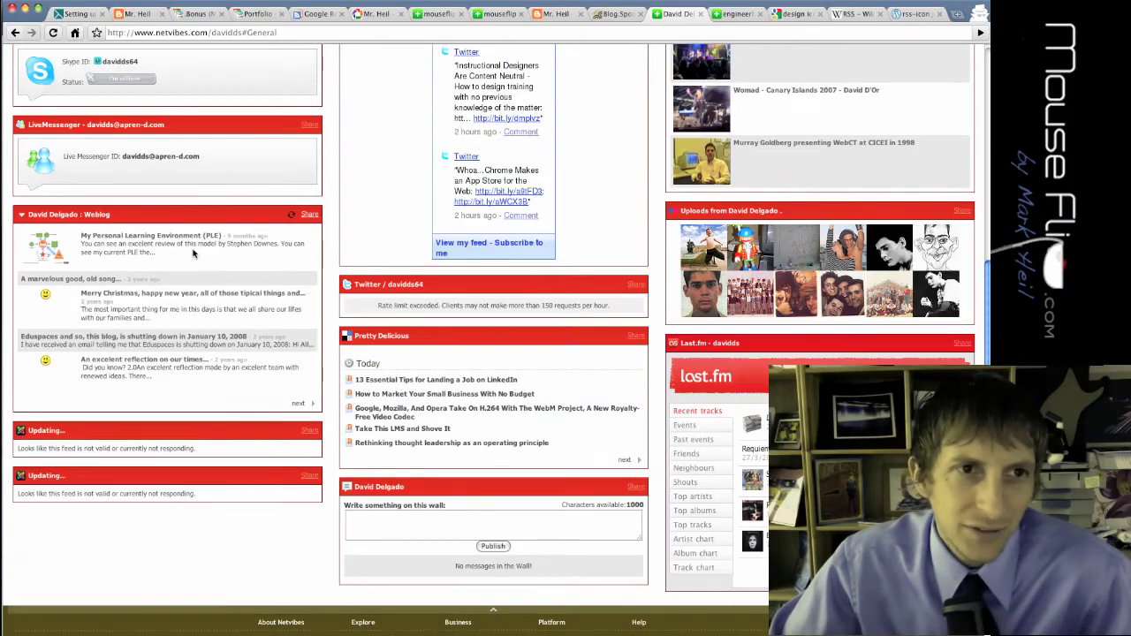
{"action": "scroll", "coordinate": [115, 280], "scroll_direction": "up", "scroll_amount": 7}
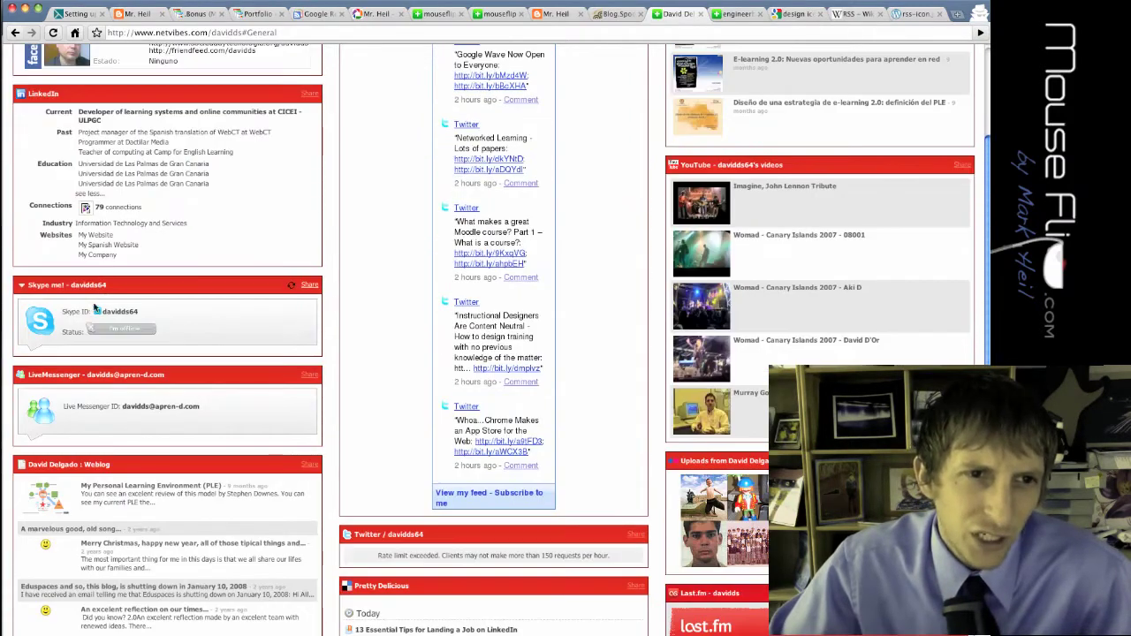
{"action": "scroll", "coordinate": [121, 345], "scroll_direction": "up", "scroll_amount": 1}
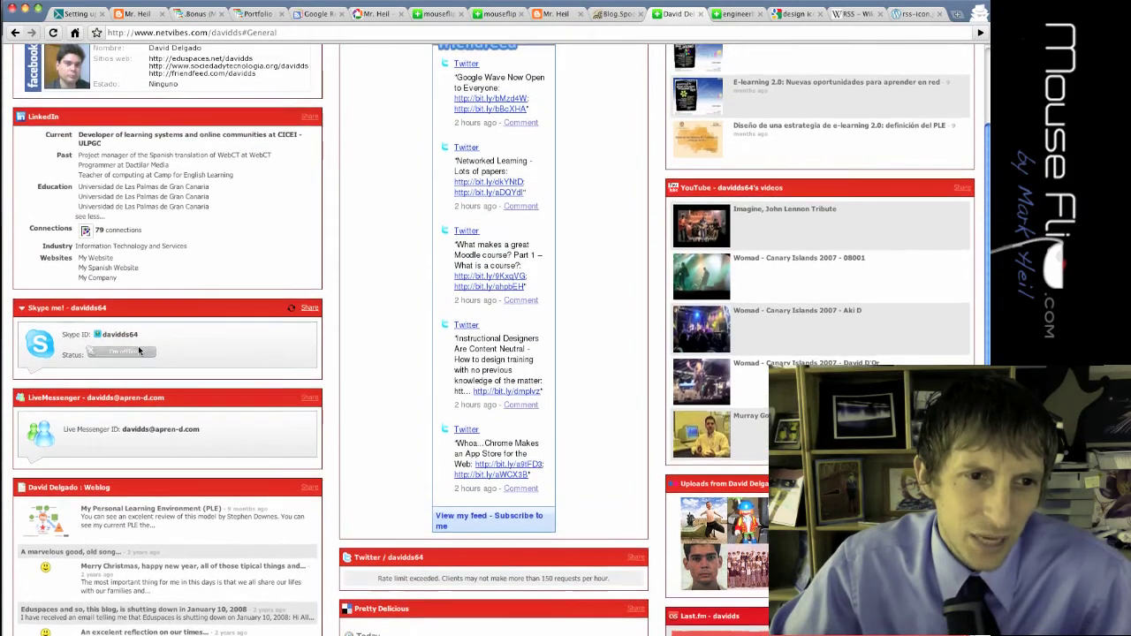
{"action": "scroll", "coordinate": [132, 348], "scroll_direction": "up", "scroll_amount": 4}
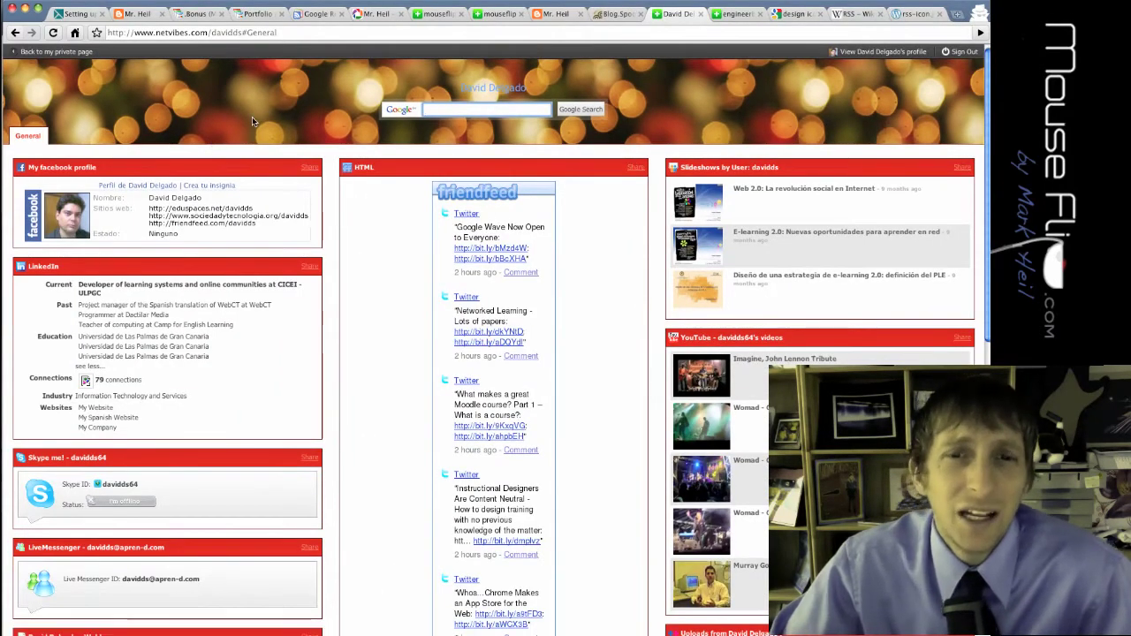
Step: Add a tab named "Blogs I Follow" to the mouseflip Netvibes page
{"action": "left_click", "coordinate": [433, 16]}
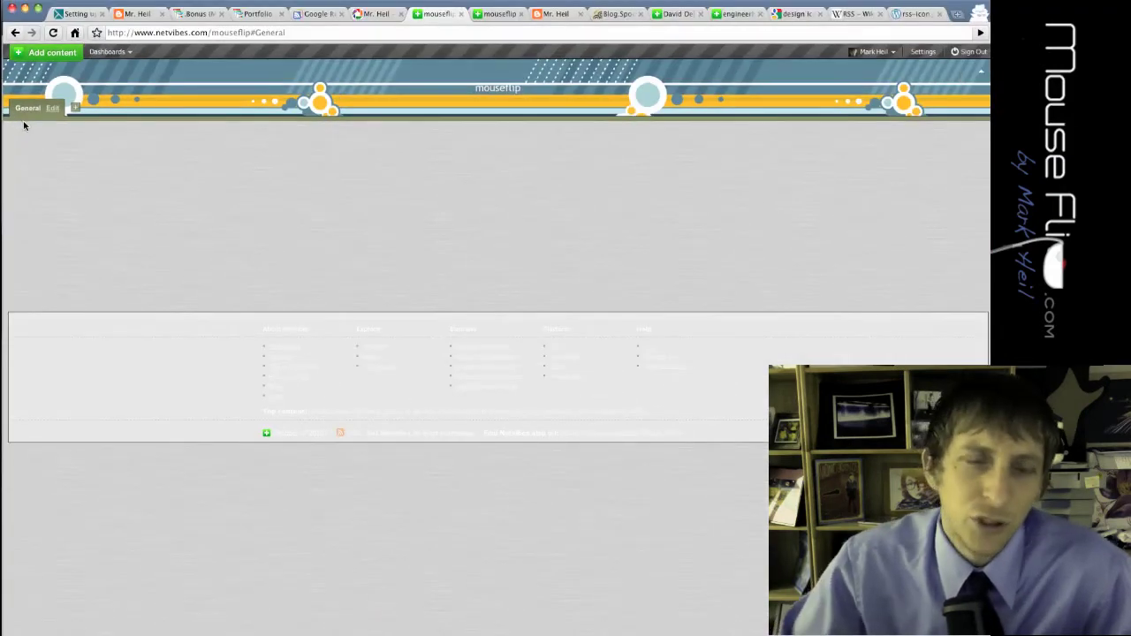
{"action": "left_click", "coordinate": [75, 106]}
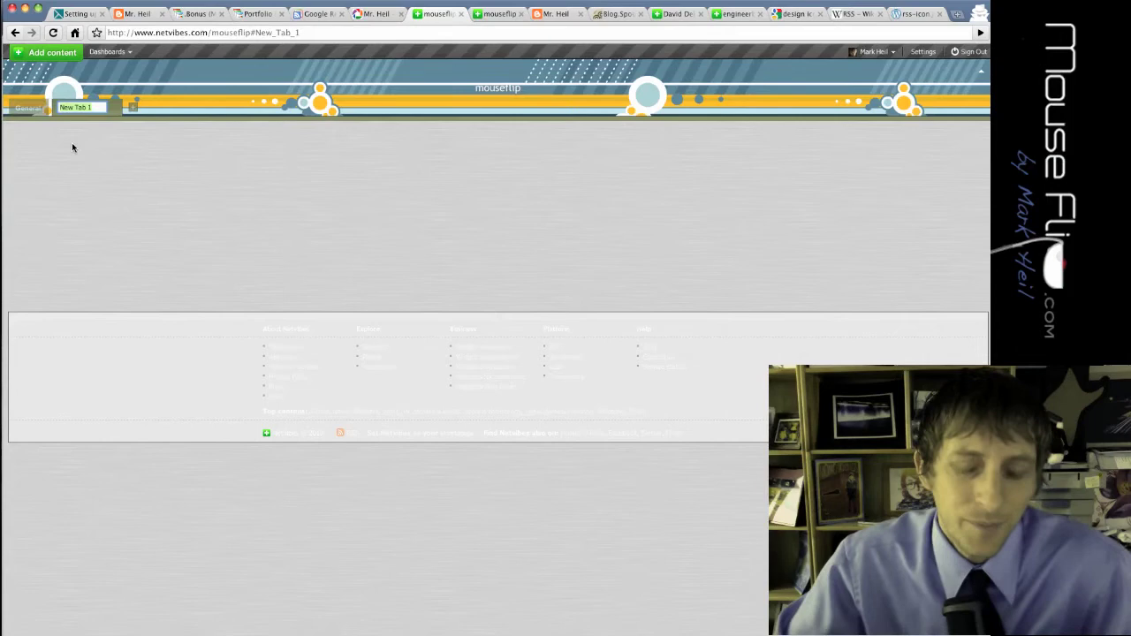
{"action": "type", "text": "Blogs"}
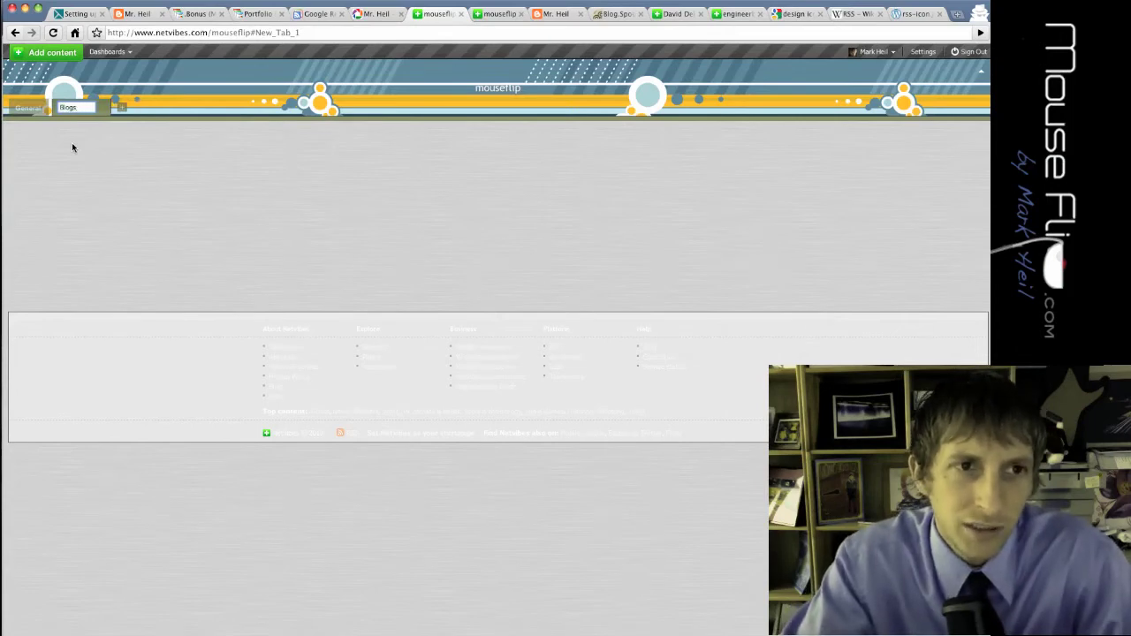
{"action": "type", "text": " I Follow"}
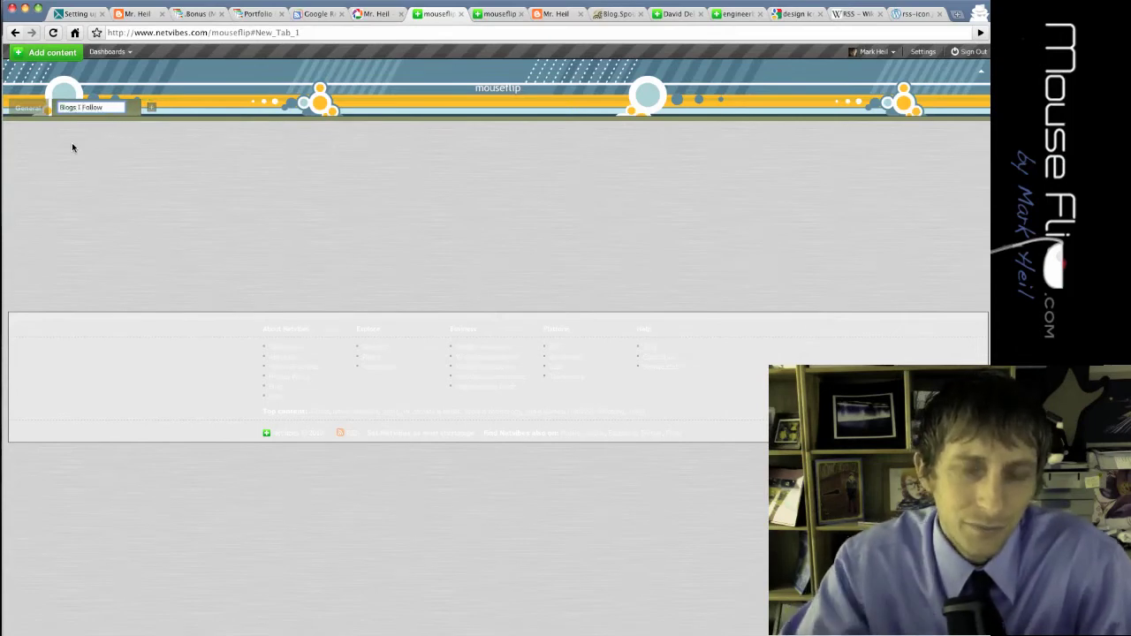
{"action": "key", "text": "Return"}
Step: Open the Netvibes subscription page for the Logo Design Love feed, check its destination pages and reload it
{"action": "left_click", "coordinate": [498, 14]}
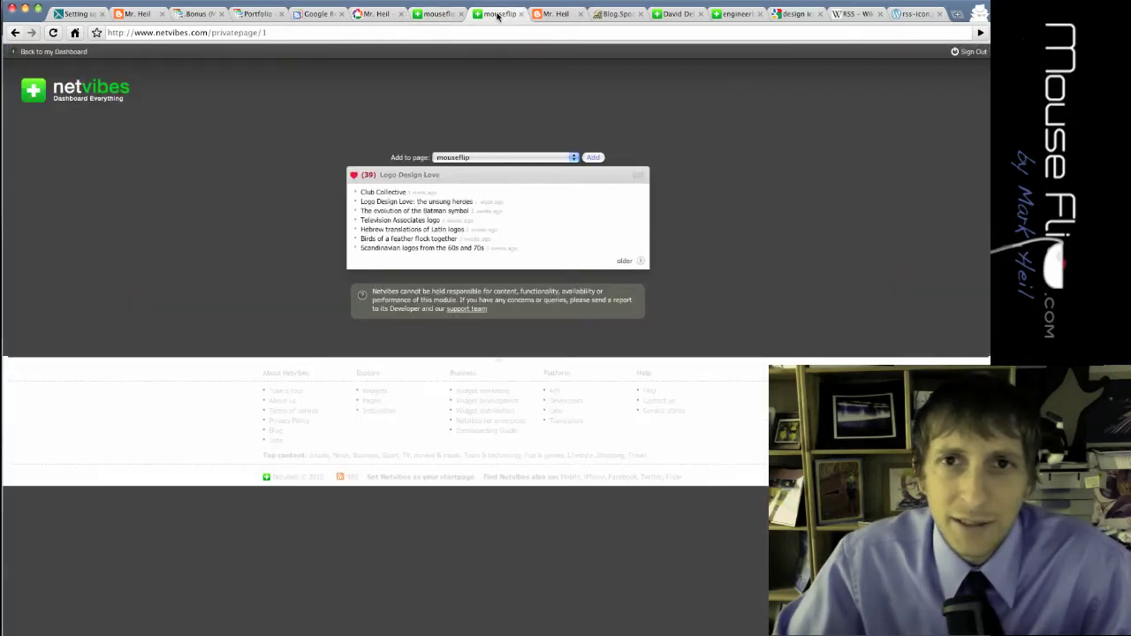
{"action": "left_click", "coordinate": [452, 157]}
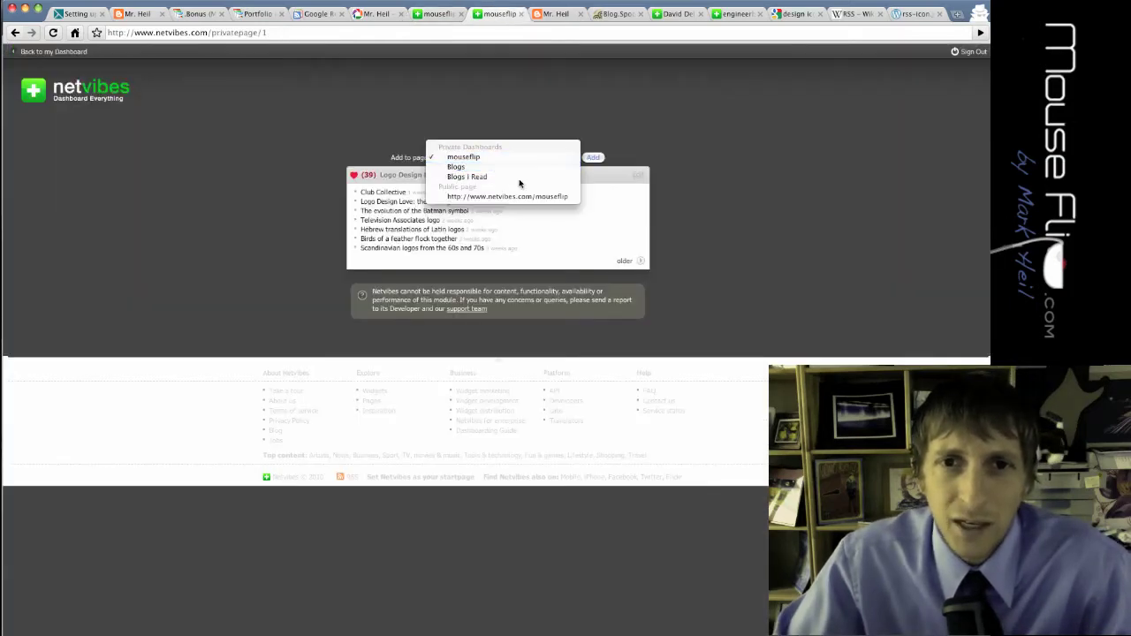
{"action": "left_click", "coordinate": [589, 157]}
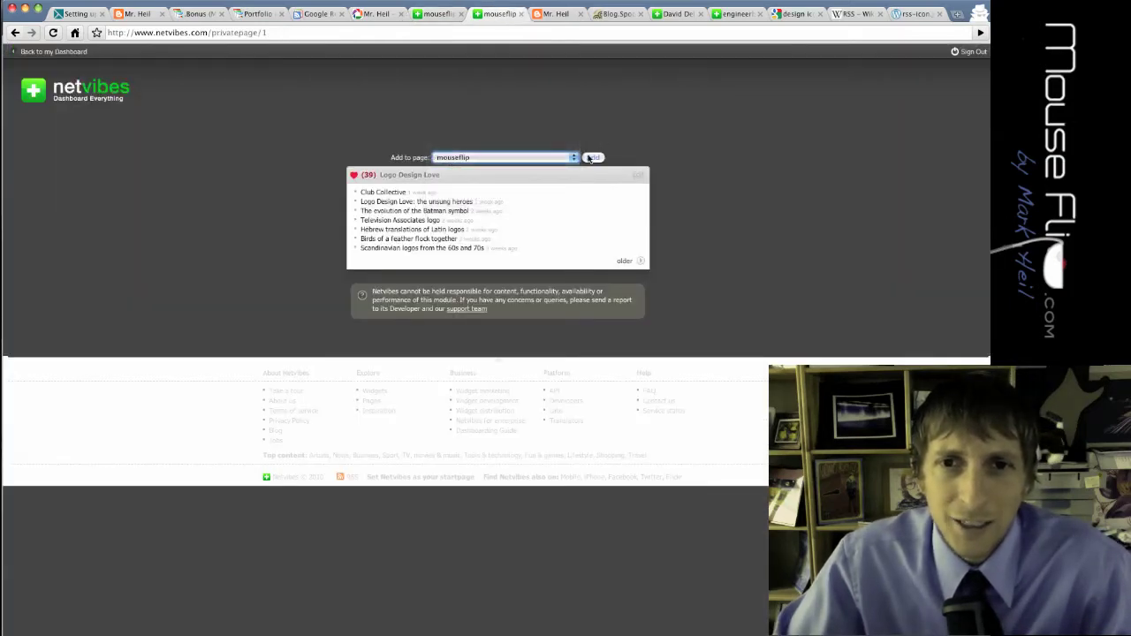
{"action": "left_click", "coordinate": [15, 32]}
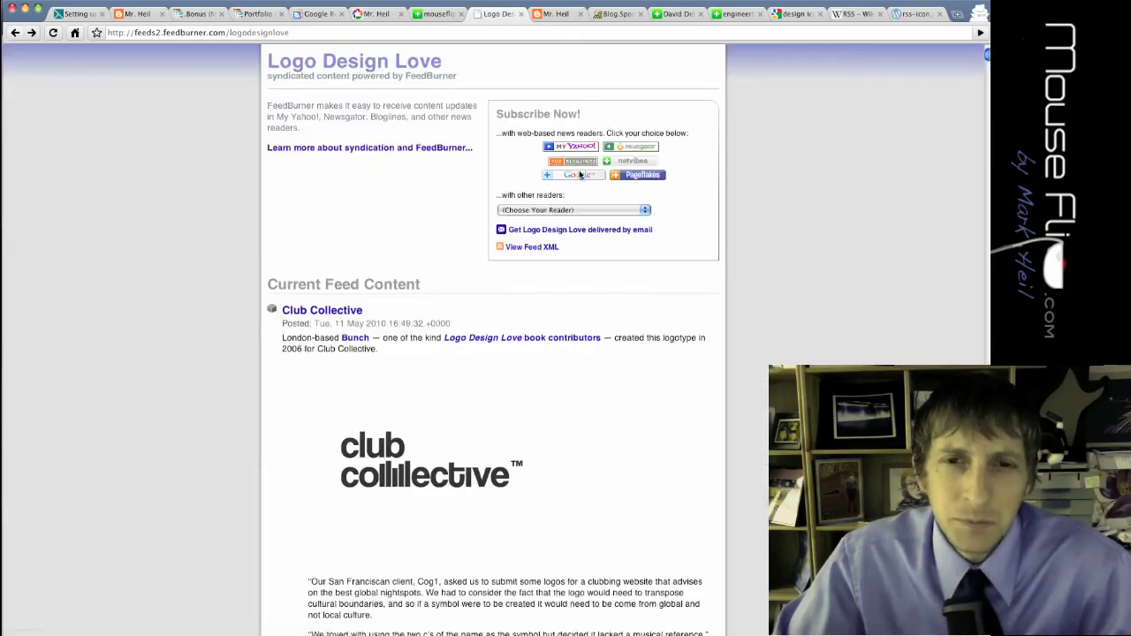
{"action": "left_click", "coordinate": [14, 32]}
{"action": "left_click", "coordinate": [31, 33]}
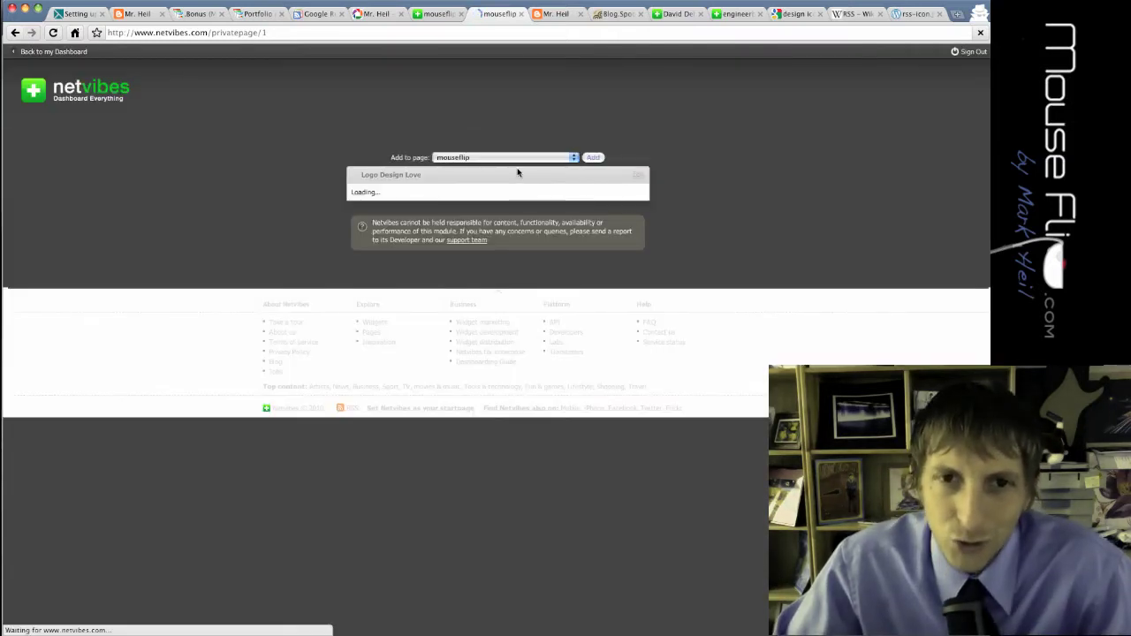
Step: Add the Logo Design Love feed to the private mouseflip dashboard in Netvibes
{"action": "left_click", "coordinate": [512, 158]}
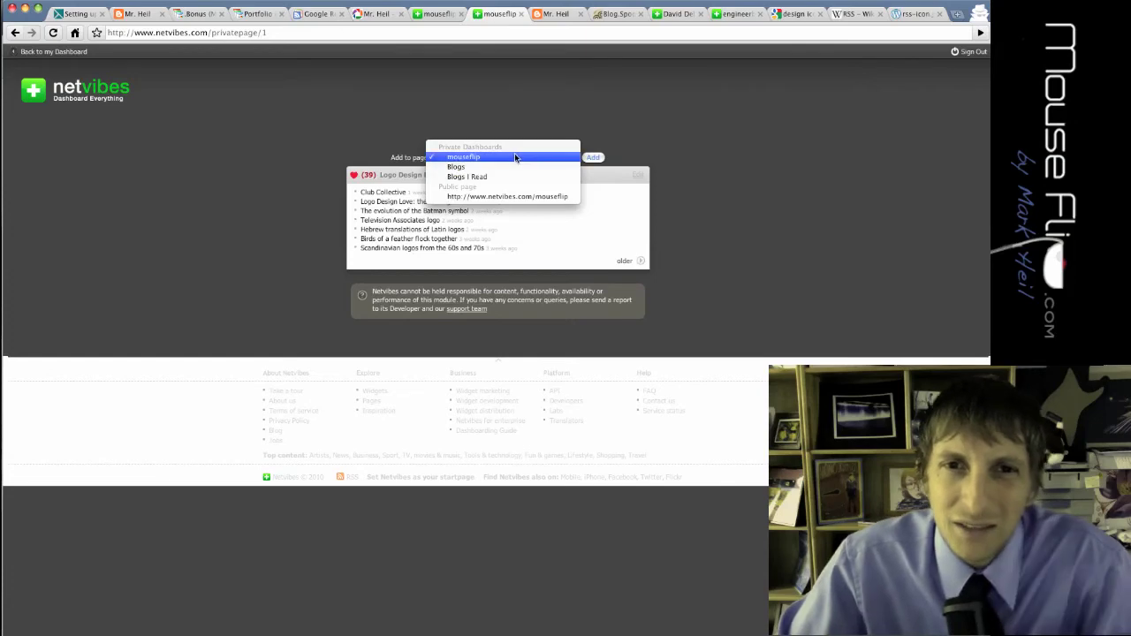
{"action": "left_click", "coordinate": [514, 158]}
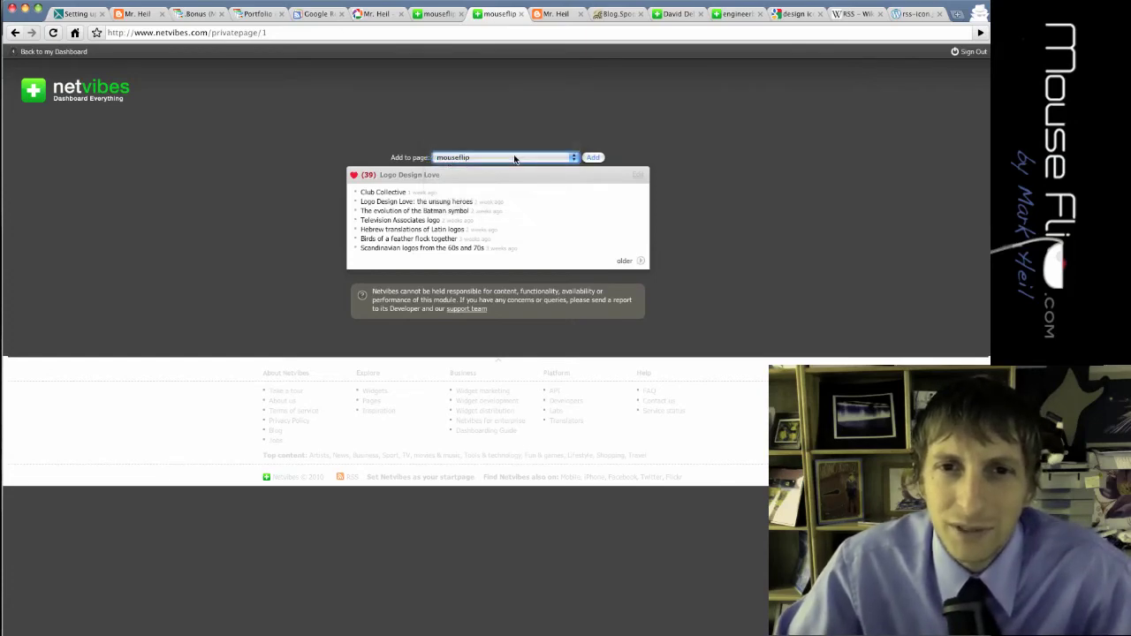
{"action": "left_click", "coordinate": [593, 158]}
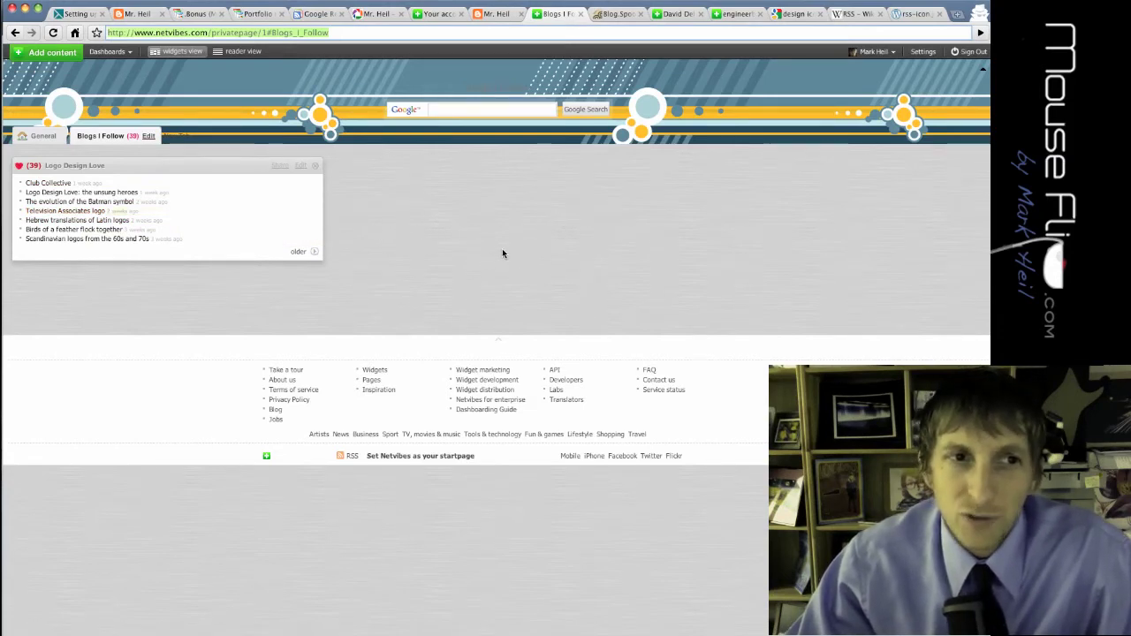
Step: Open the widget catalogue and compare the dashboard's General and "Blogs I Follow" tabs
{"action": "left_click", "coordinate": [55, 54]}
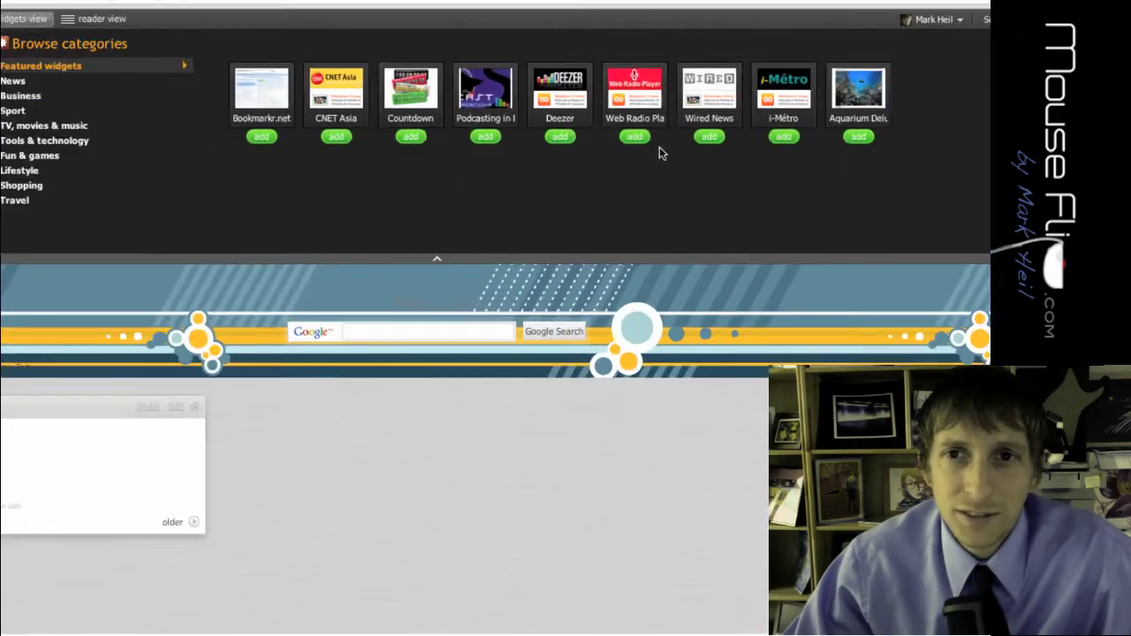
{"action": "mouse_move", "coordinate": [561, 126]}
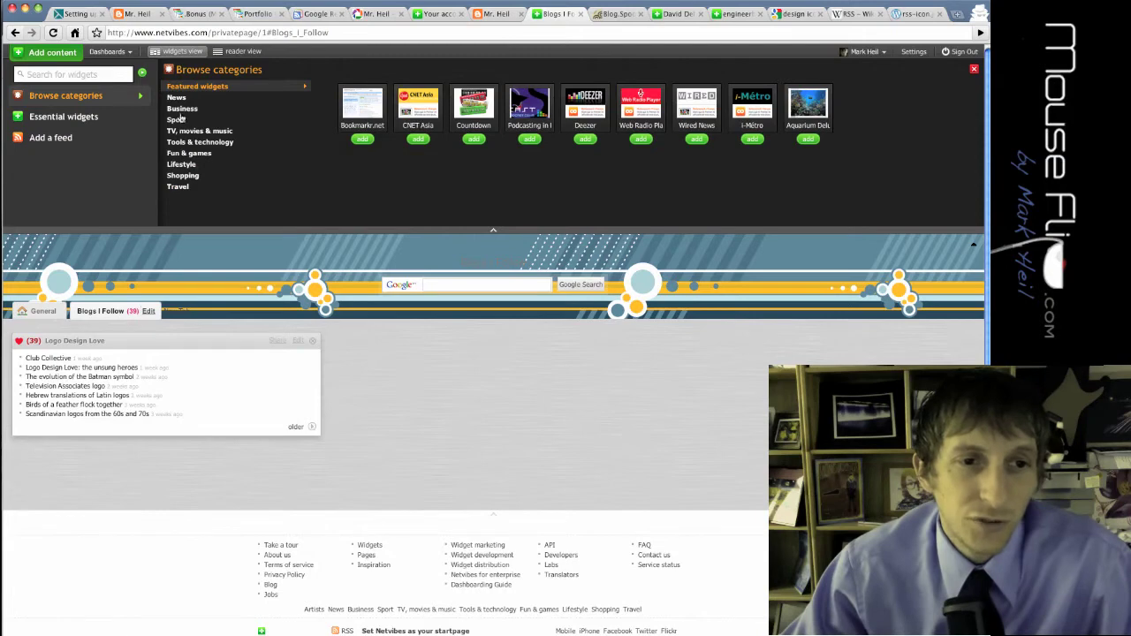
{"action": "left_click", "coordinate": [37, 316]}
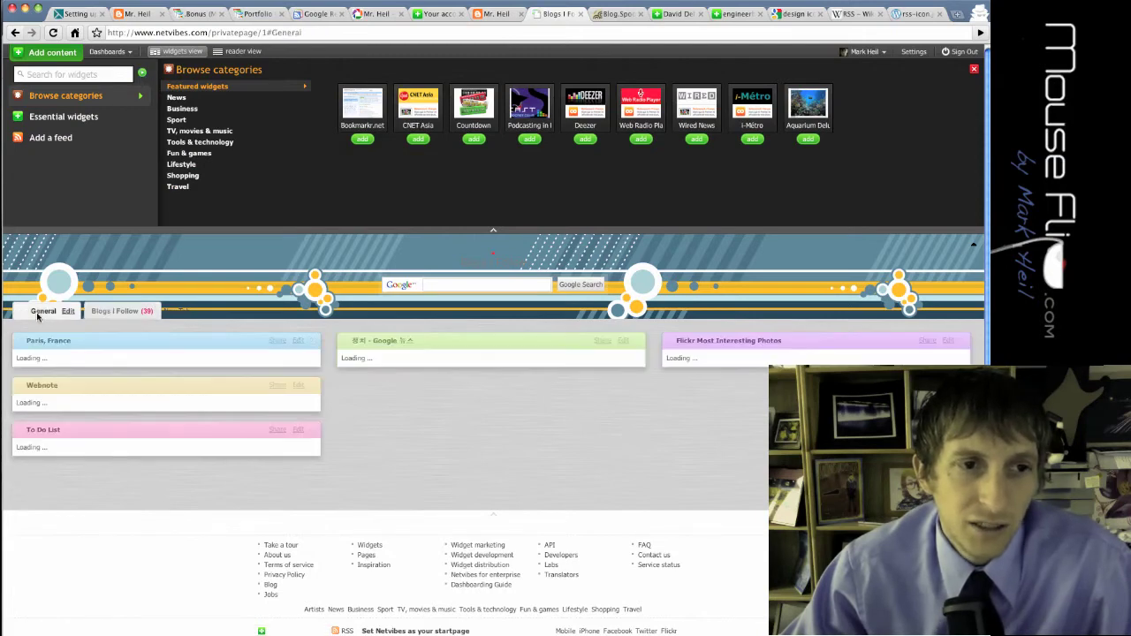
{"action": "left_click", "coordinate": [125, 312]}
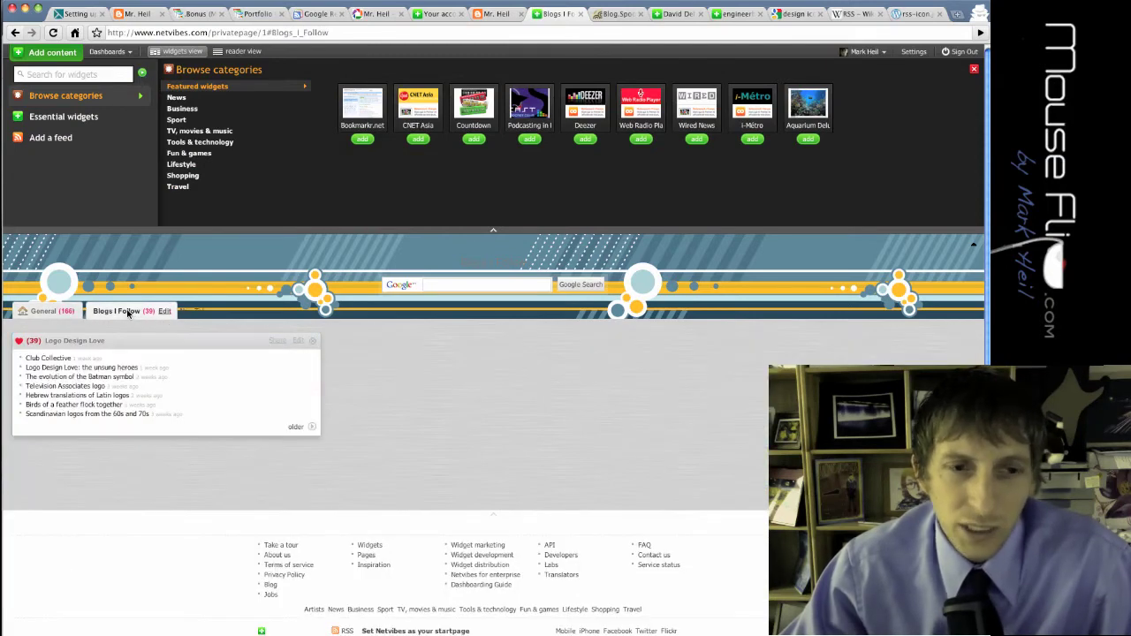
{"action": "scroll", "coordinate": [128, 313], "scroll_direction": "down", "scroll_amount": 1}
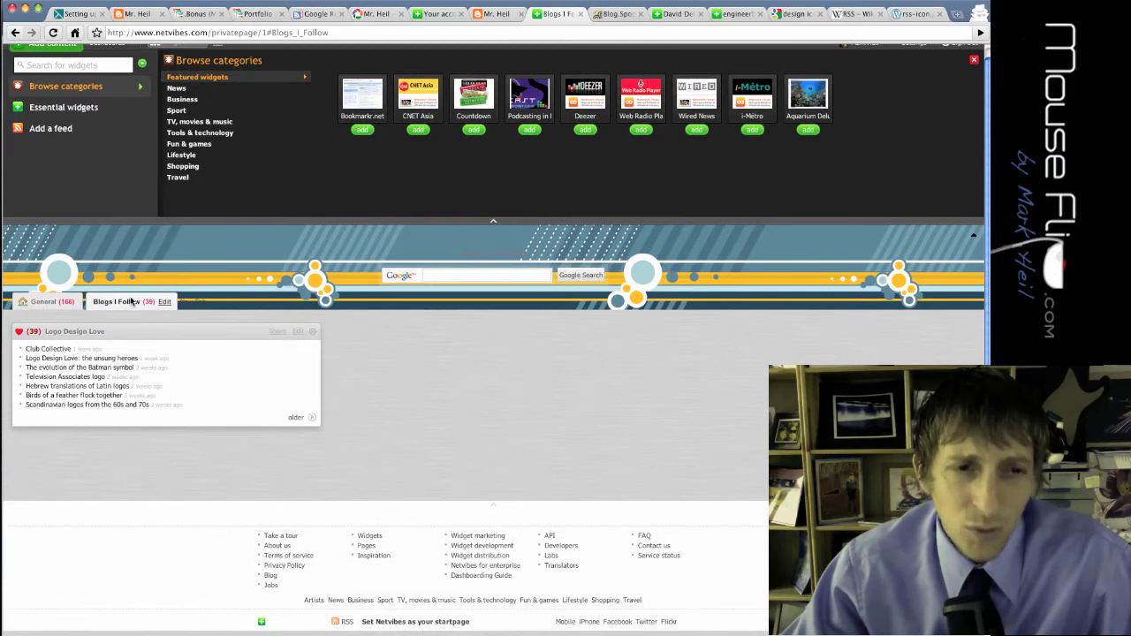
{"action": "left_click", "coordinate": [41, 302]}
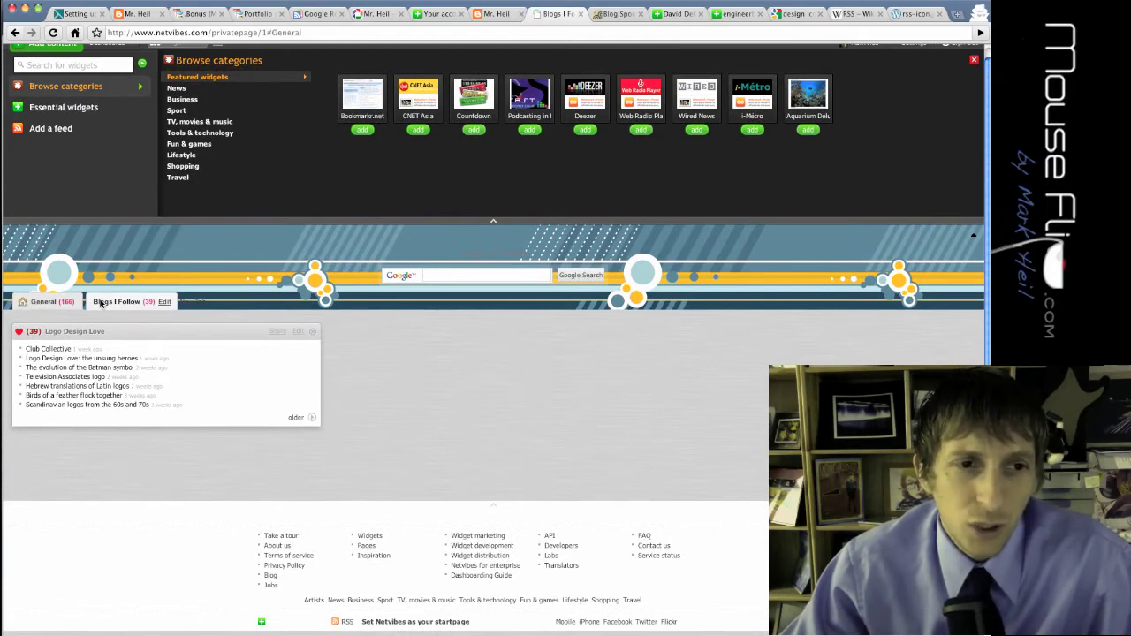
{"action": "left_click", "coordinate": [124, 301]}
{"action": "scroll", "coordinate": [194, 145], "scroll_direction": "up", "scroll_amount": 1}
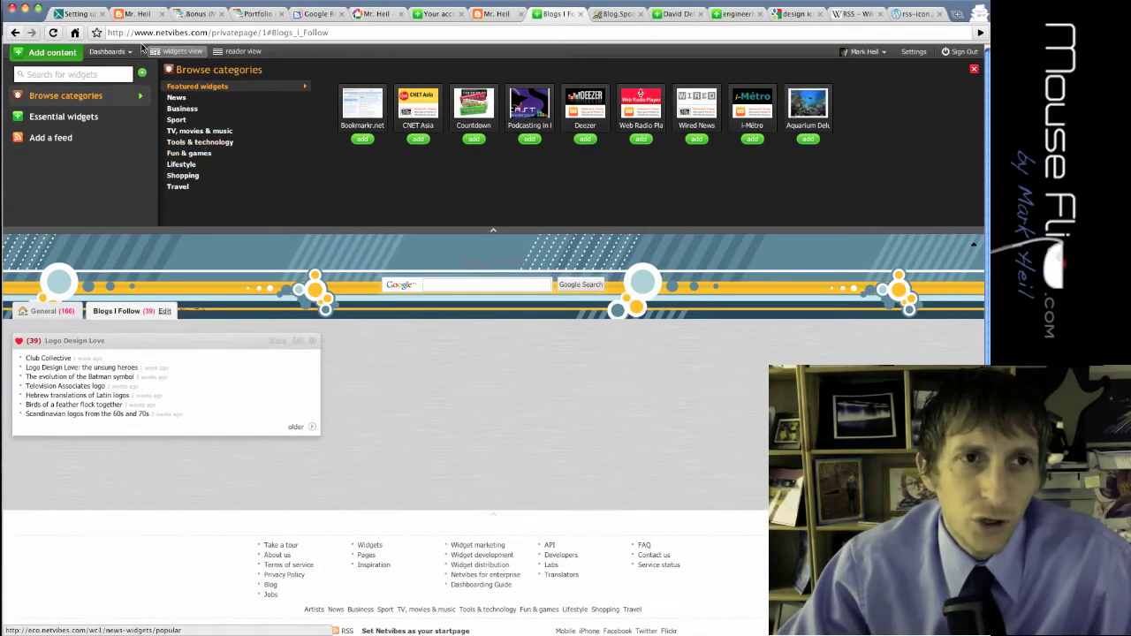
Step: Open the dashboard management page and review the private dashboards and the public page settings
{"action": "left_click", "coordinate": [124, 51]}
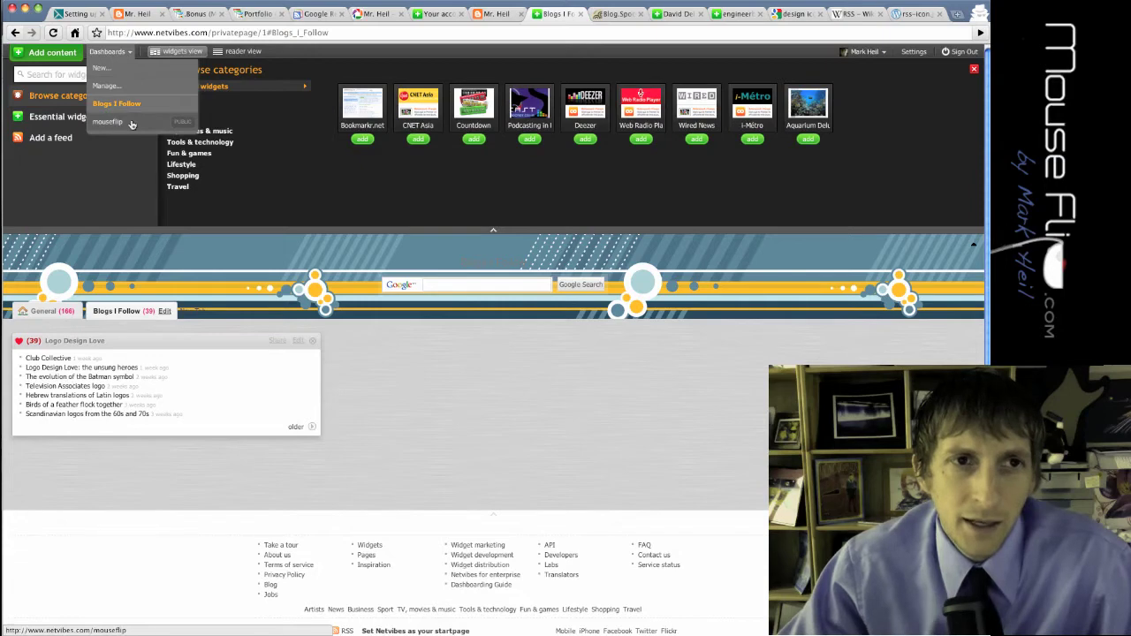
{"action": "left_click", "coordinate": [123, 85]}
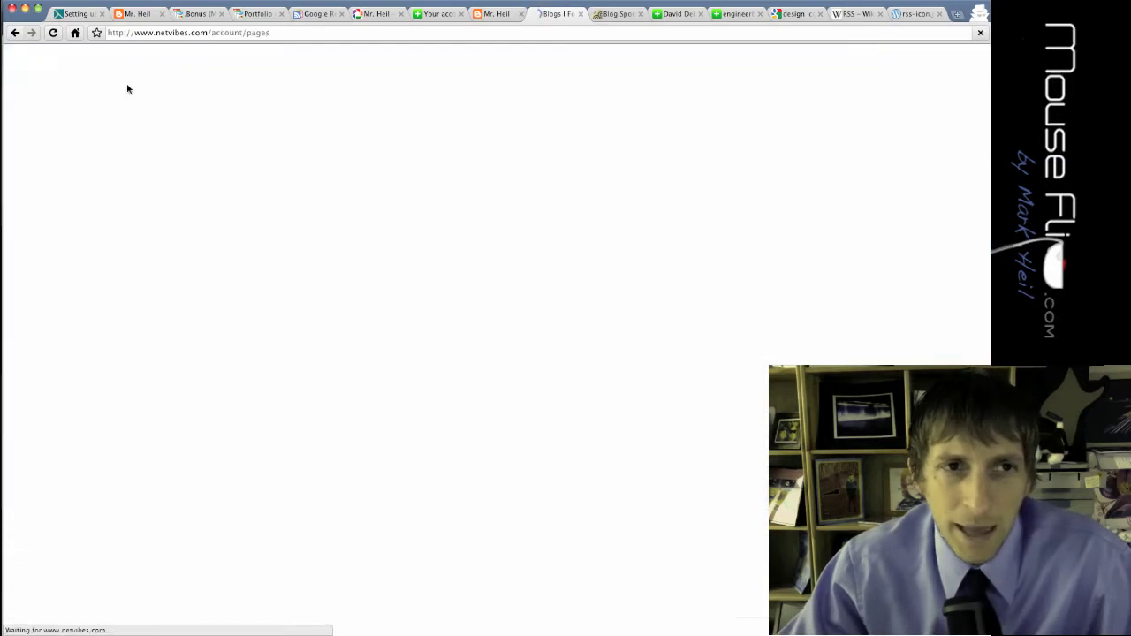
{"action": "scroll", "coordinate": [354, 194], "scroll_direction": "down", "scroll_amount": 2}
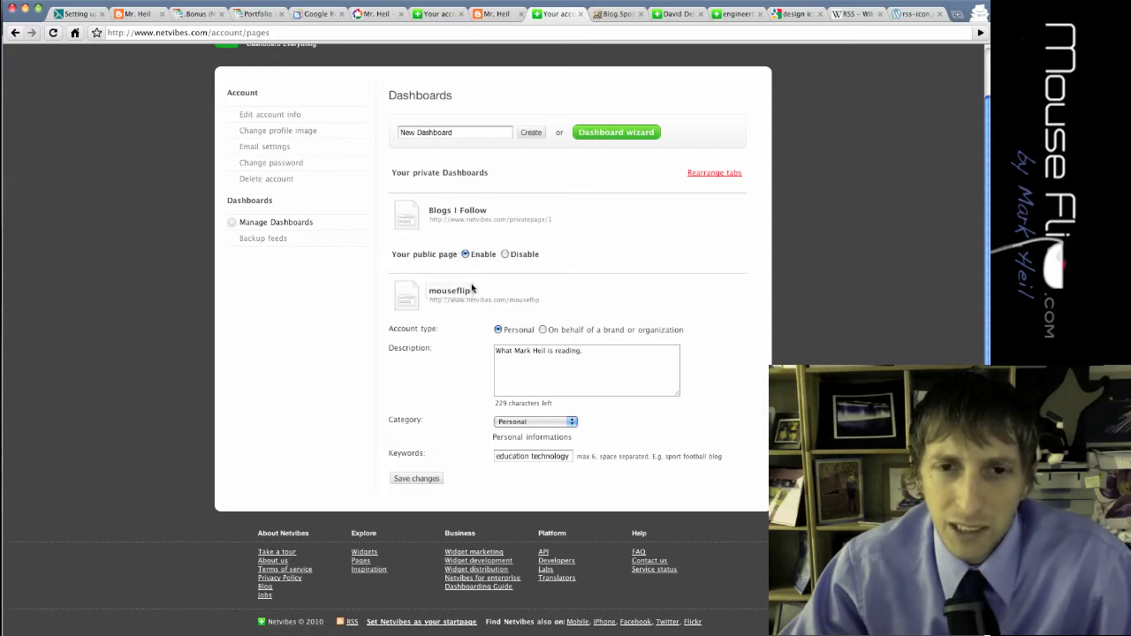
Step: Save the mouseflip public page settings and compare the updated page with the other open copy of the dashboard management page
{"action": "left_click", "coordinate": [415, 479]}
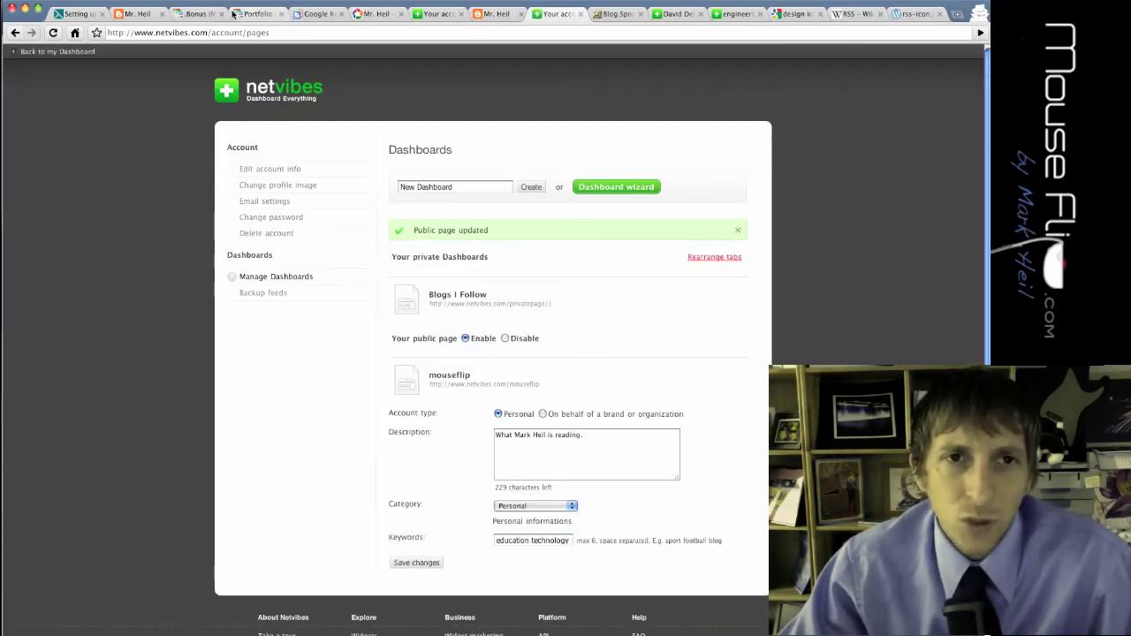
{"action": "left_click", "coordinate": [438, 15]}
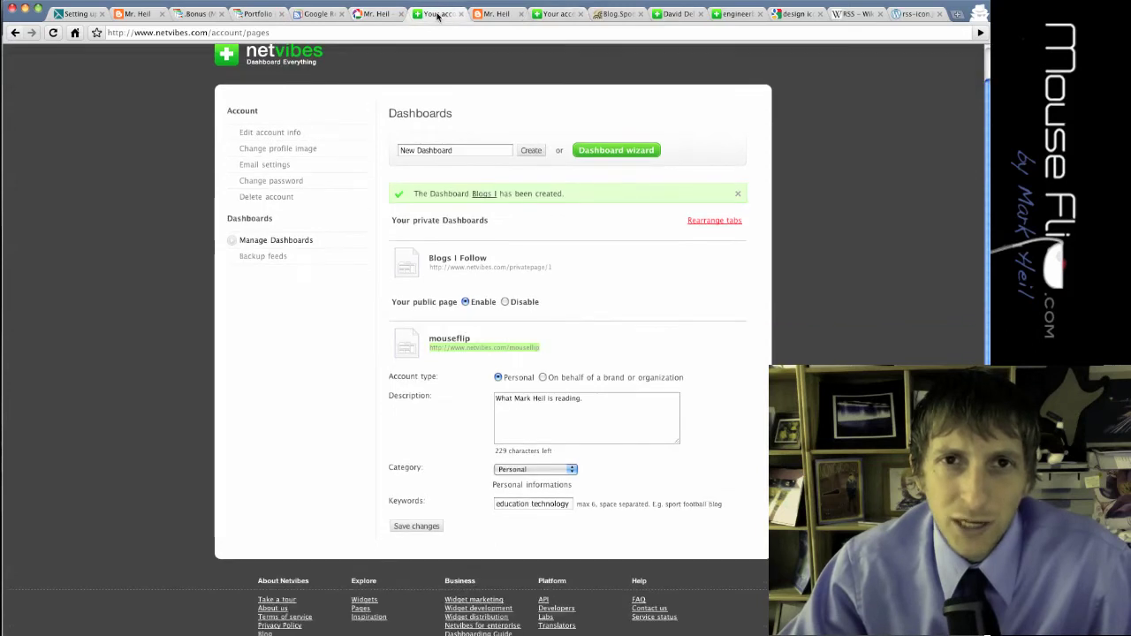
{"action": "left_click", "coordinate": [556, 14]}
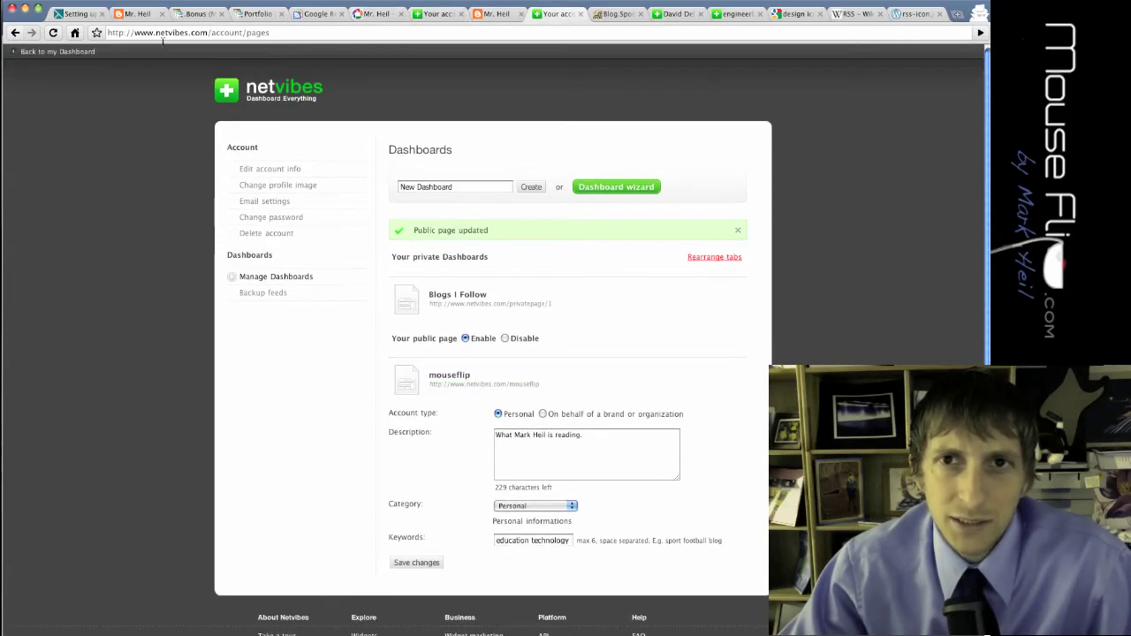
Step: Return to the private "Blogs I Follow" dashboard and check the list of available dashboards
{"action": "left_click", "coordinate": [30, 53]}
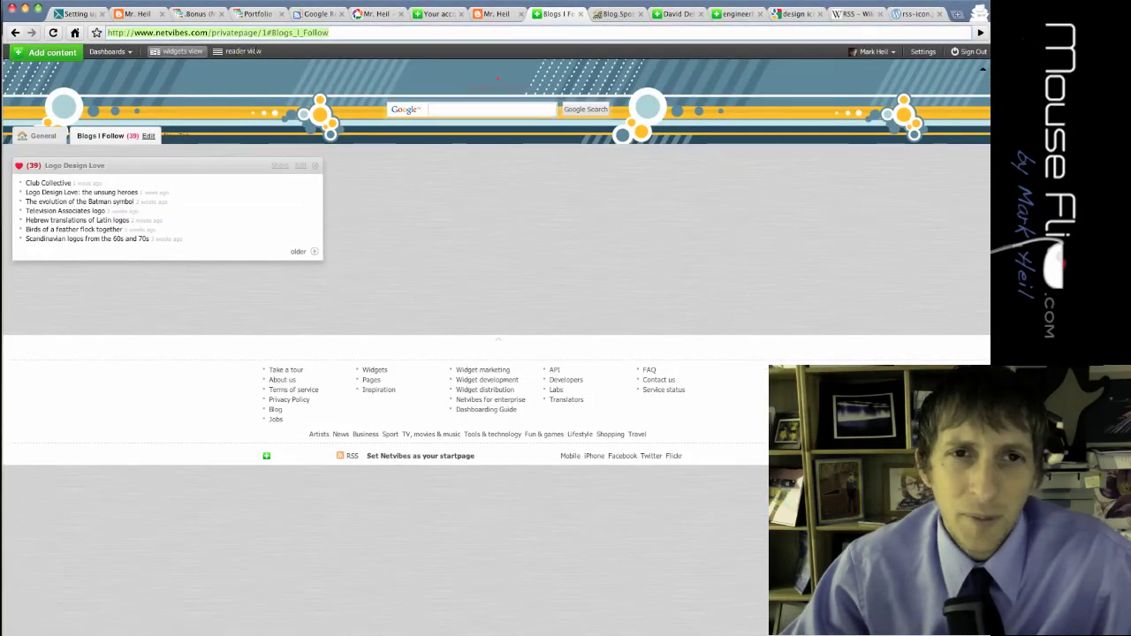
{"action": "left_click", "coordinate": [110, 53]}
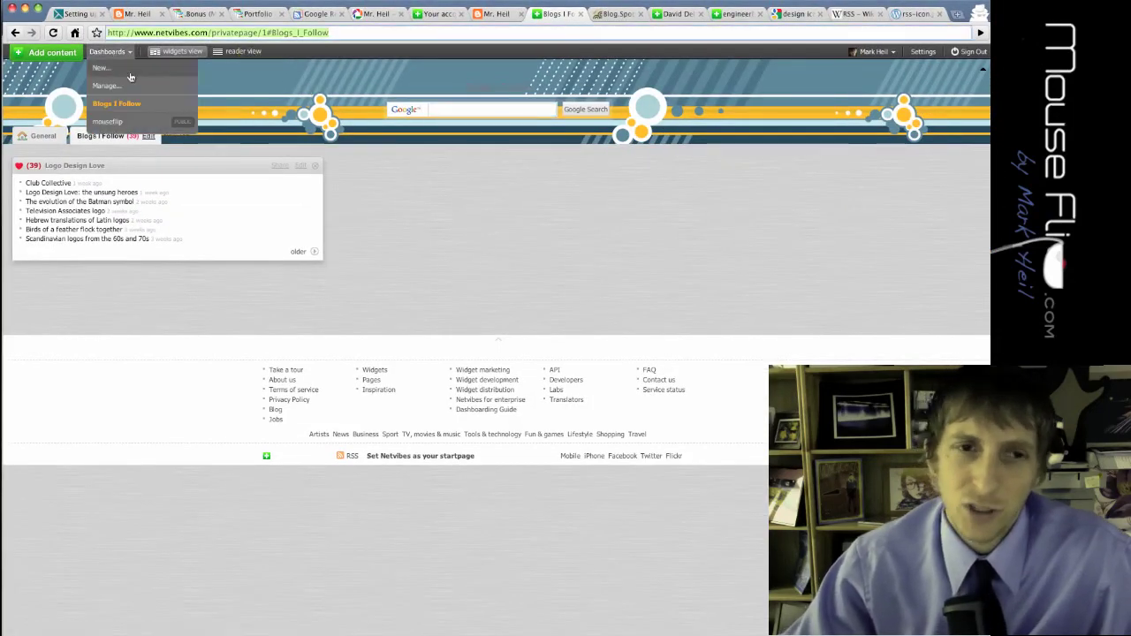
{"action": "left_click", "coordinate": [362, 191]}
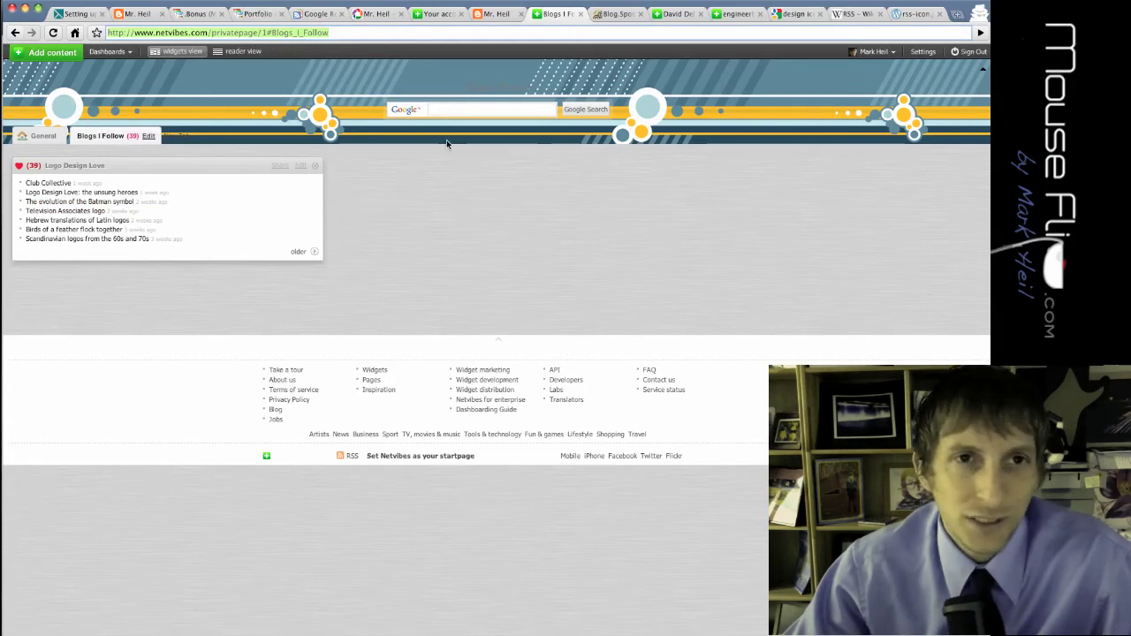
{"action": "left_click", "coordinate": [965, 53]}
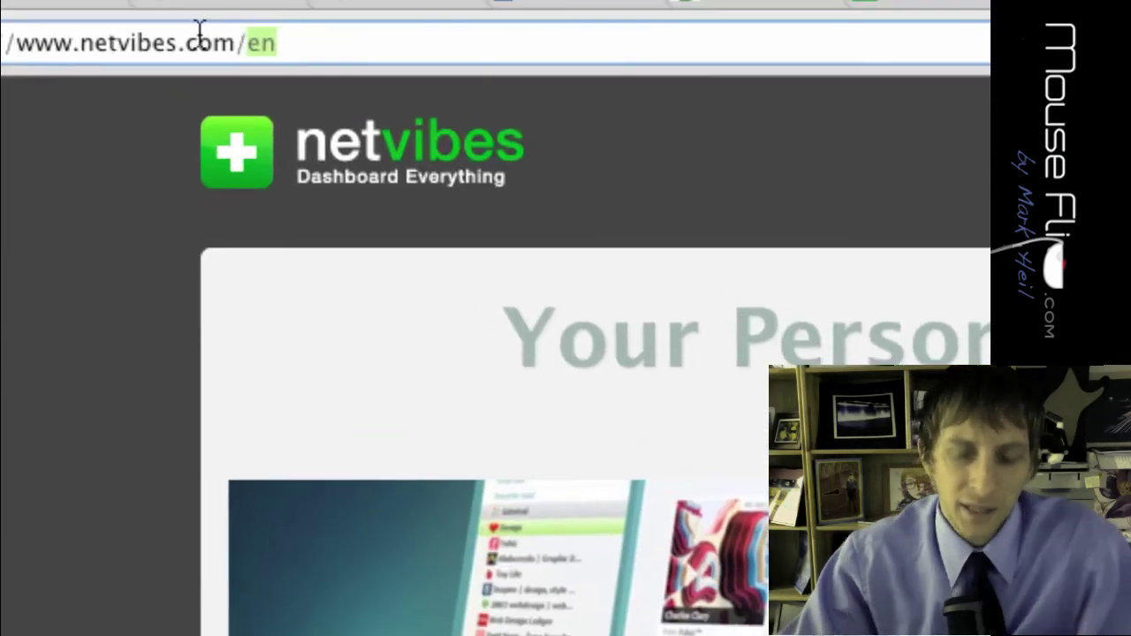
{"action": "key", "text": "BackSpace"}
{"action": "key", "text": "BackSpace"}
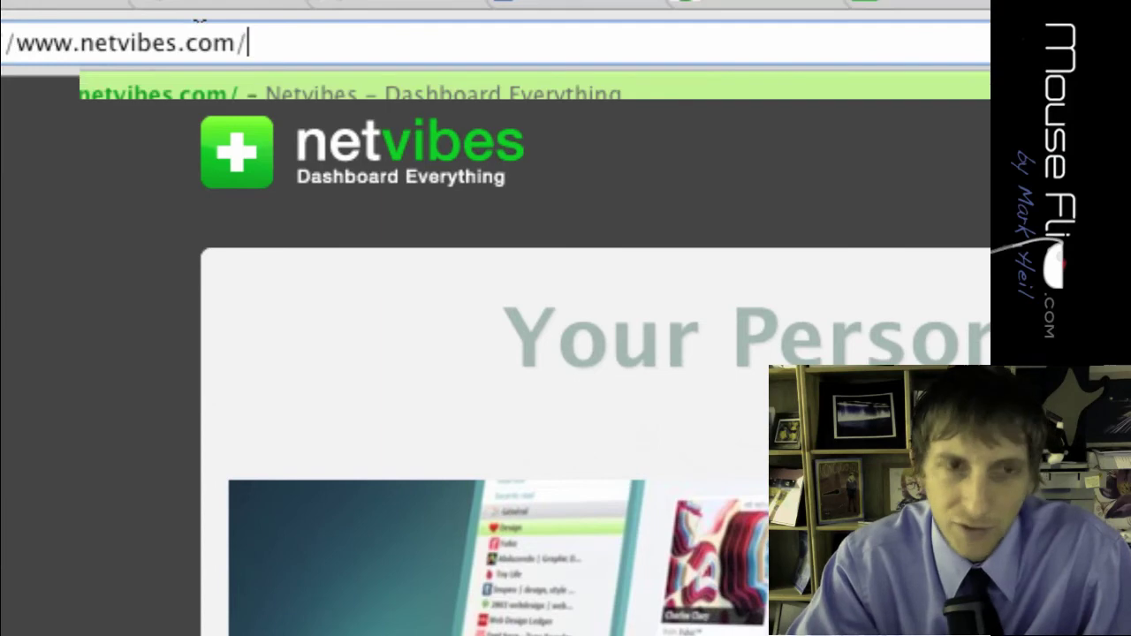
{"action": "type", "text": "mouseflip"}
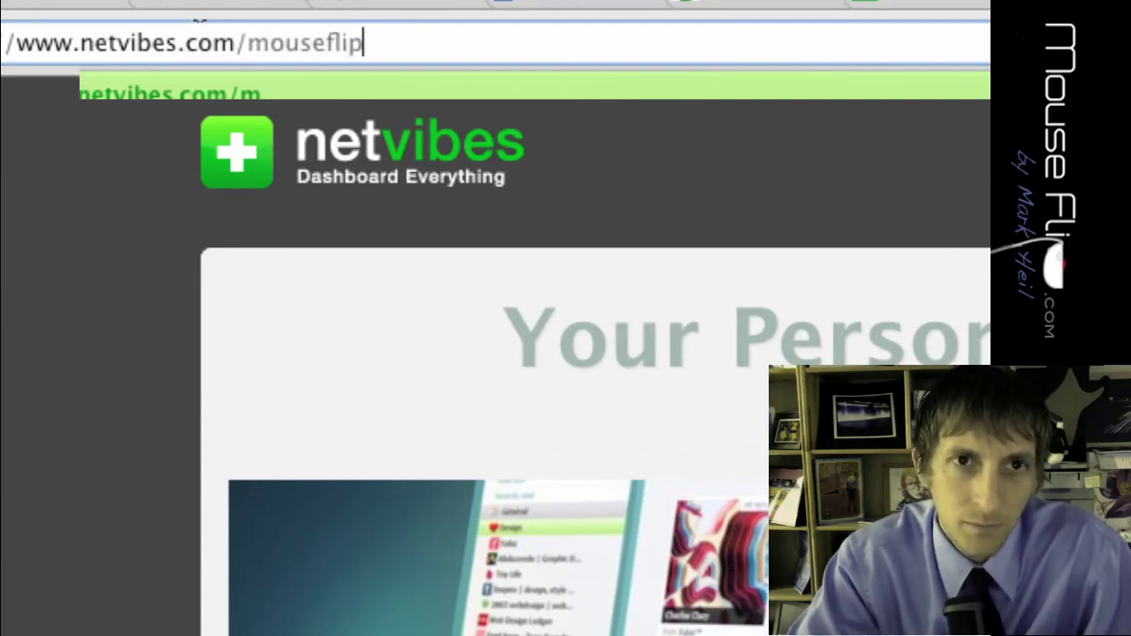
{"action": "key", "text": "Return"}
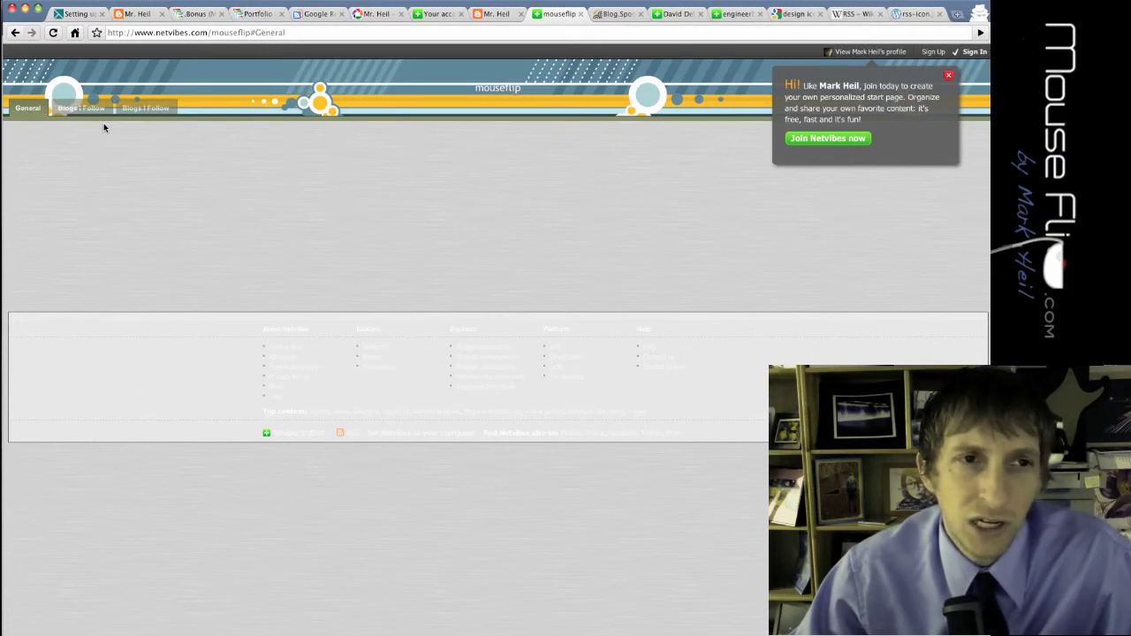
Step: Check both "Blogs I Follow" tabs on the public page, select the page address and preview a Logo Design Love headline
{"action": "left_click", "coordinate": [86, 108]}
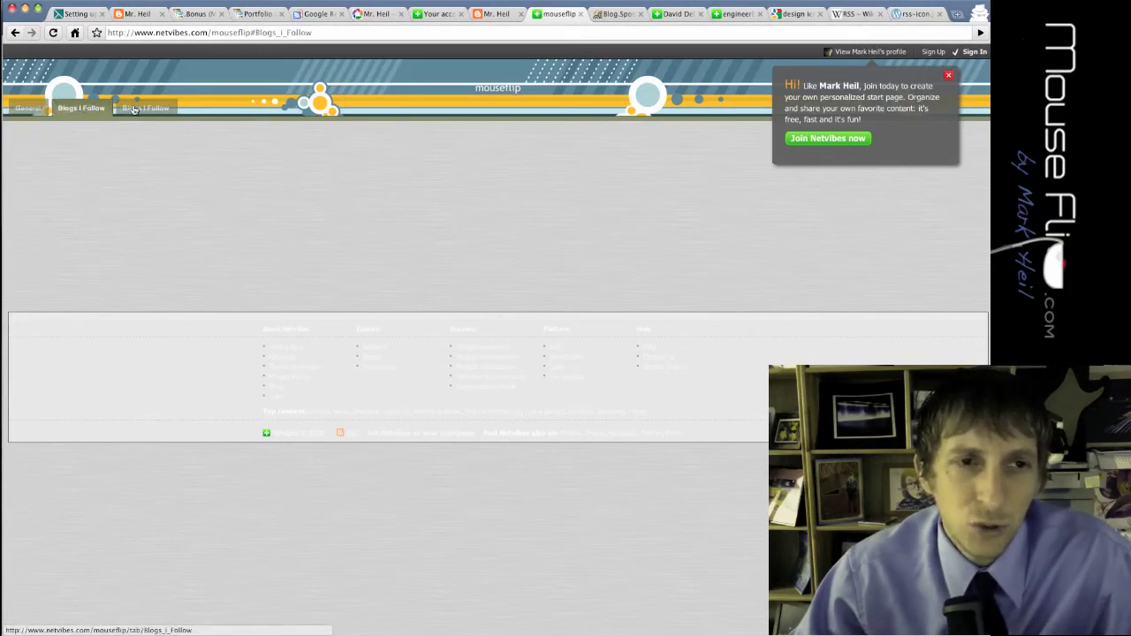
{"action": "left_click", "coordinate": [134, 109]}
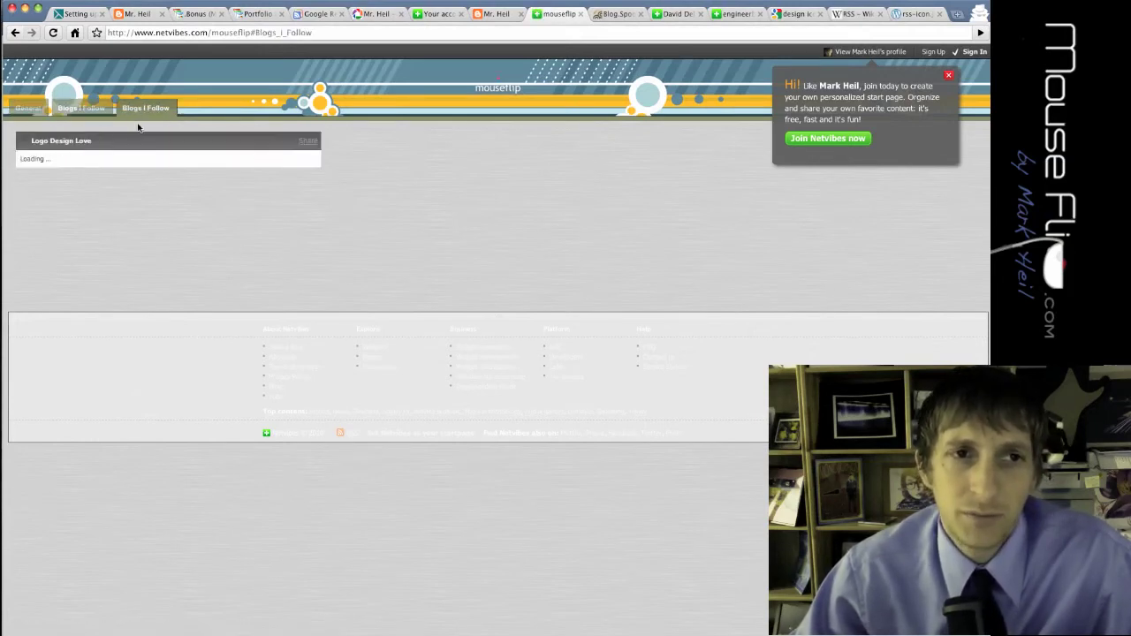
{"action": "left_click", "coordinate": [212, 33]}
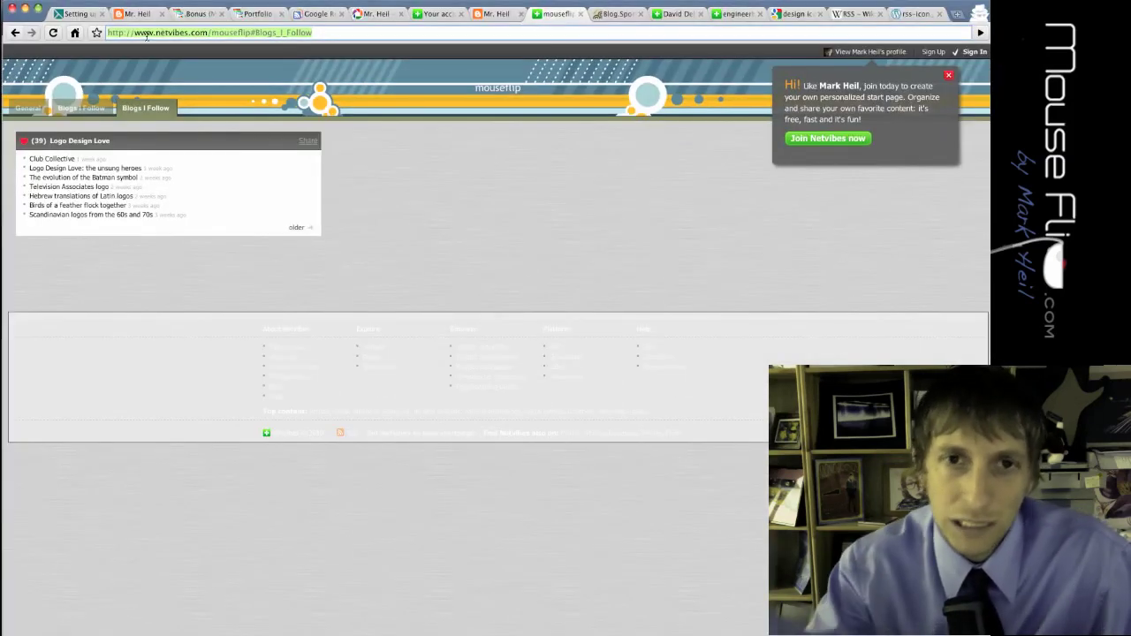
{"action": "mouse_move", "coordinate": [250, 179]}
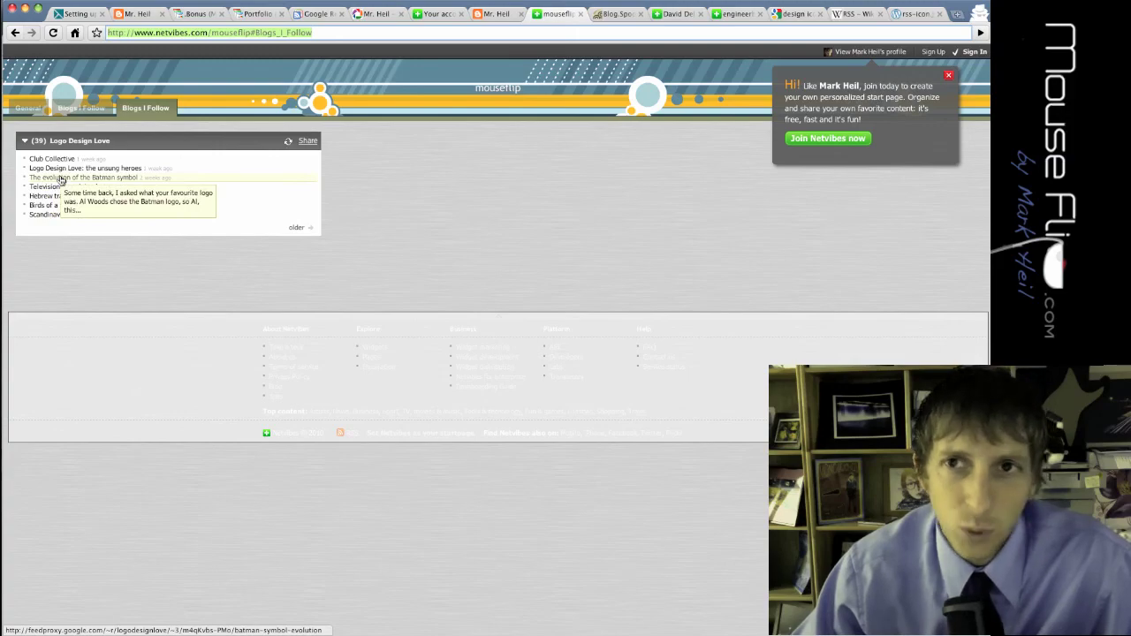
Step: Switch to Google Reader, examine the items from subscribed blogs on its home page, and switch to Safari
{"action": "left_click", "coordinate": [313, 13]}
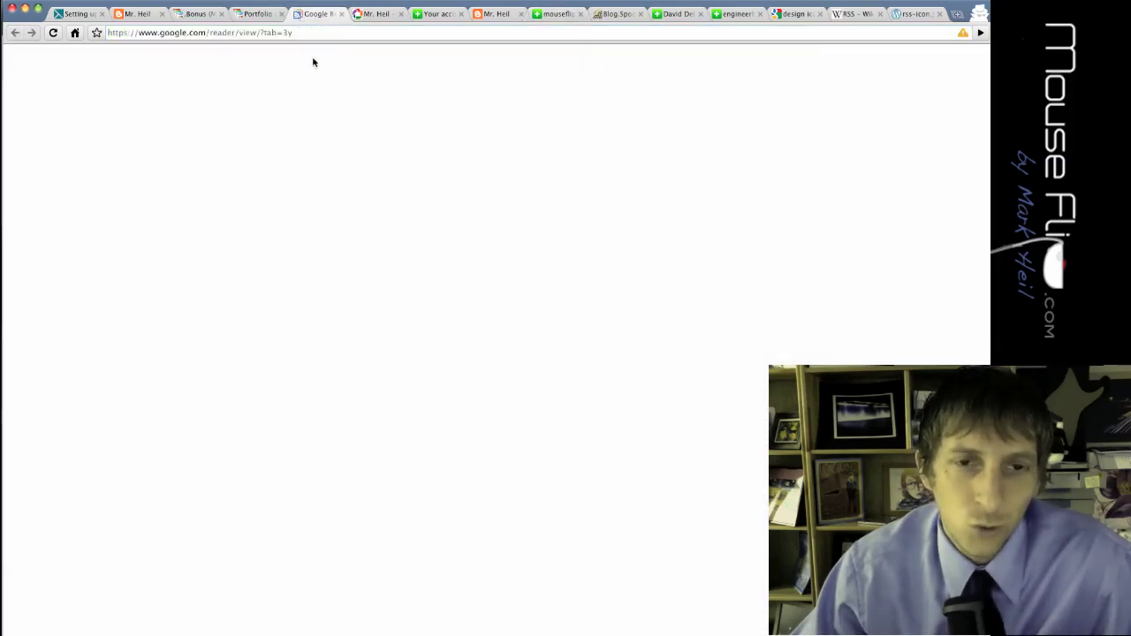
{"action": "scroll", "coordinate": [353, 234], "scroll_direction": "down", "scroll_amount": 3}
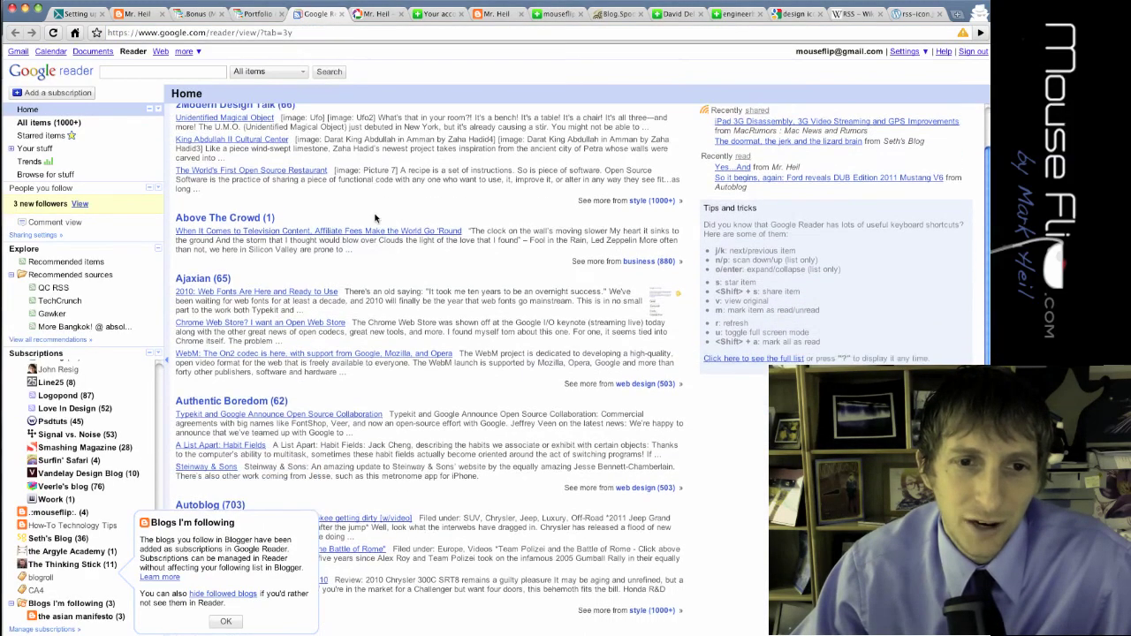
{"action": "scroll", "coordinate": [413, 235], "scroll_direction": "down", "scroll_amount": 4}
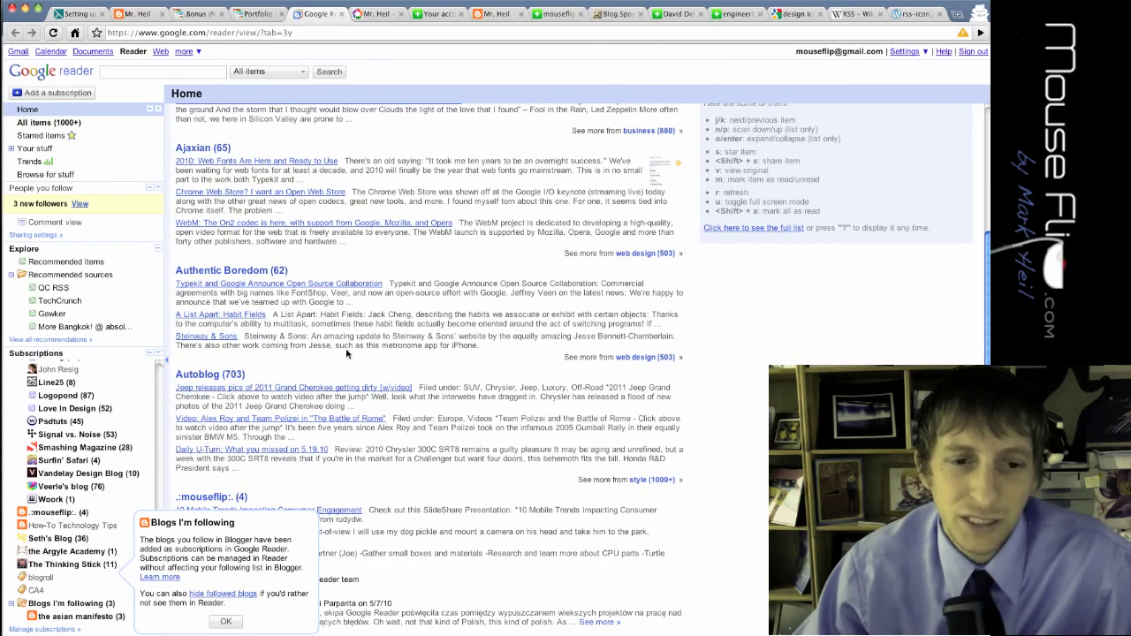
{"action": "key", "text": "super+Tab"}
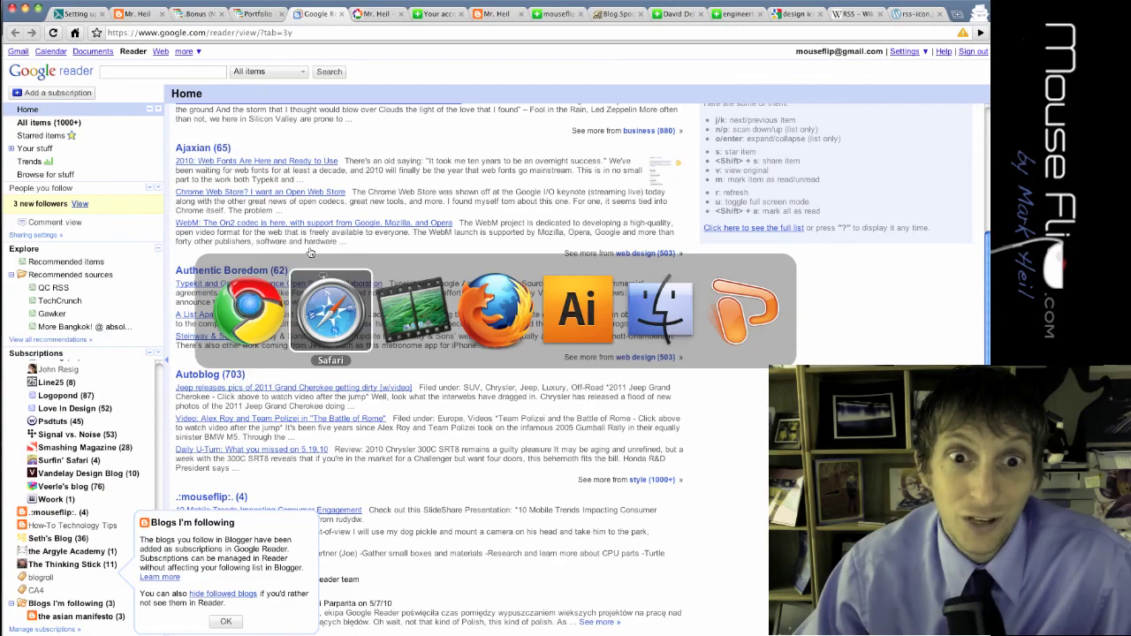